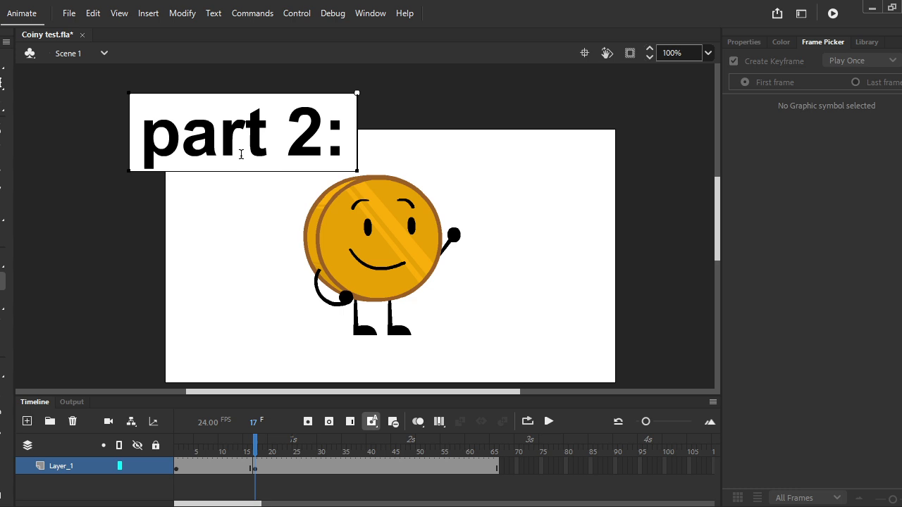
type("upd")
key("BackSpace")
type("gr")
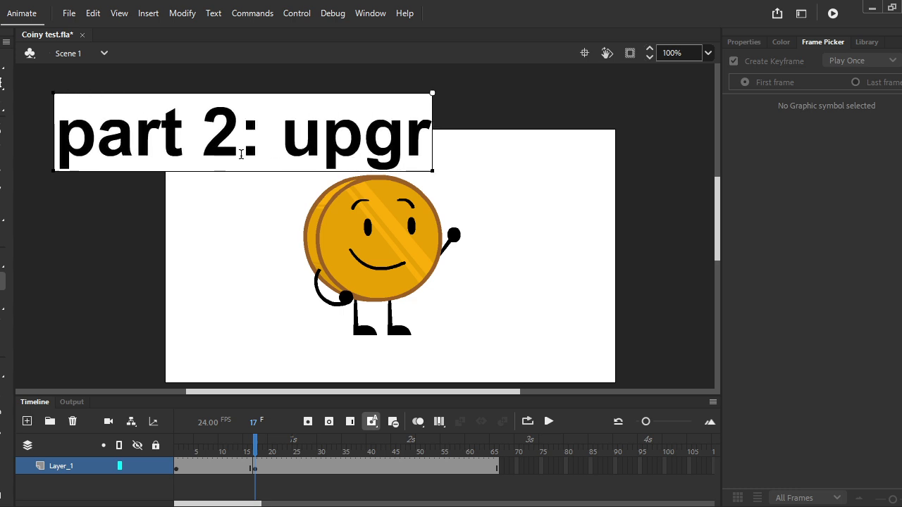
type("ading")
key("BackSpace")
key("BackSpace")
key("BackSpace")
key("BackSpace")
key("BackSpace")
key("BackSpace")
key("BackSpace")
key("BackSpace")
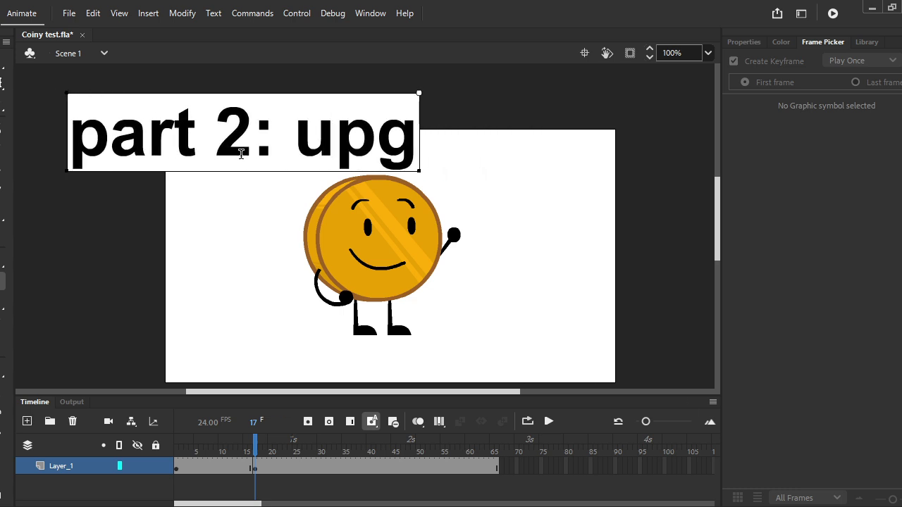
key("BackSpace")
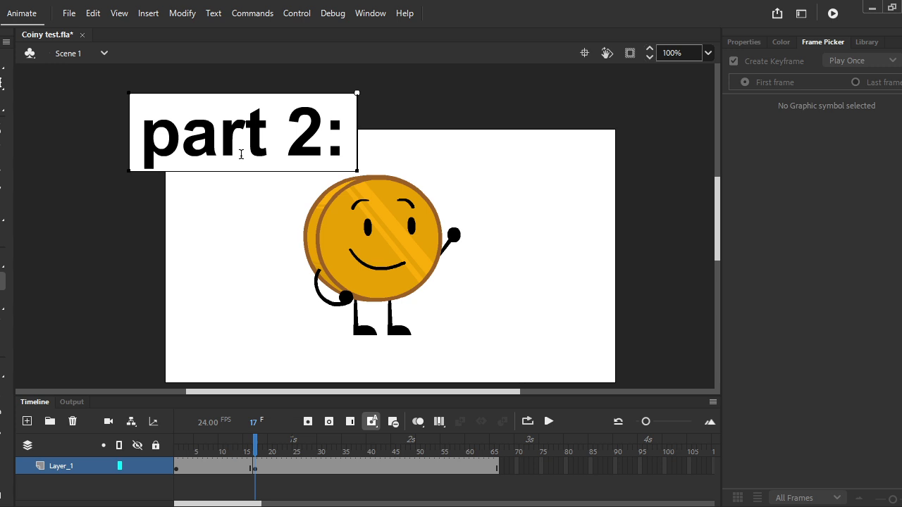
Change the caption text to "part 2.." and place it over the lower middle of the stage.
key("BackSpace")
key("BackSpace")
type("..")
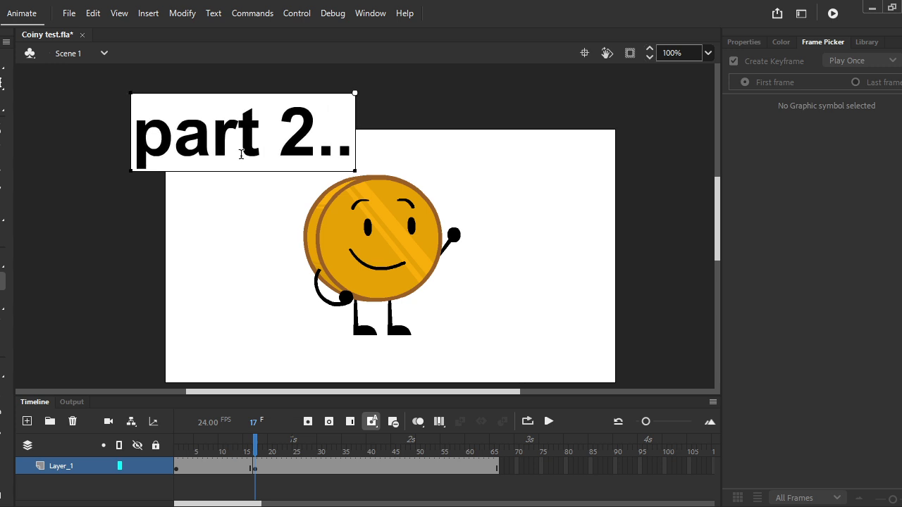
key("Escape")
left_click_drag(204, 130, 352, 350)
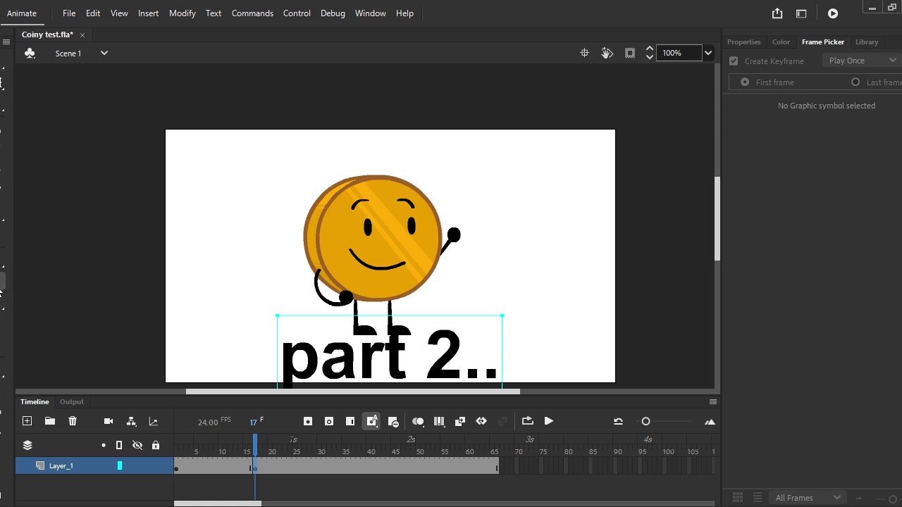
Add a second static text reading "making your animations better!" above the coin character.
left_click(253, 161)
left_click(273, 159)
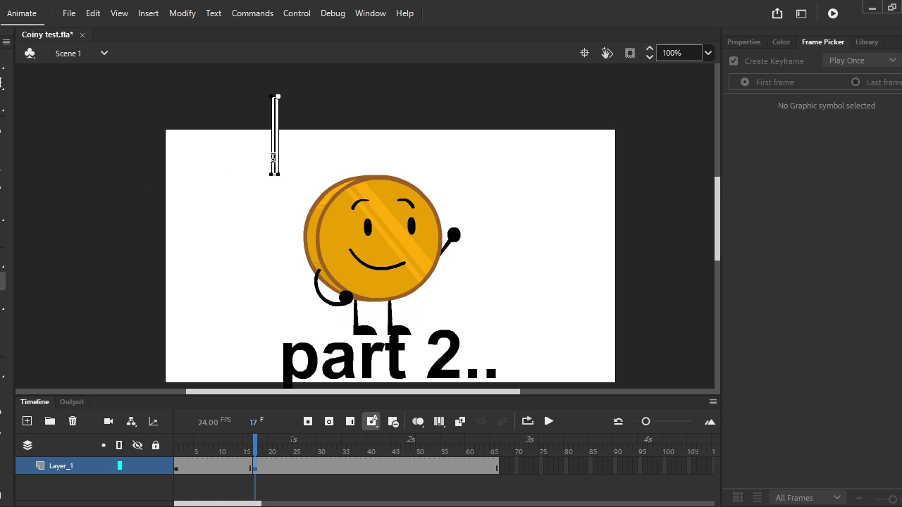
type("making your animati")
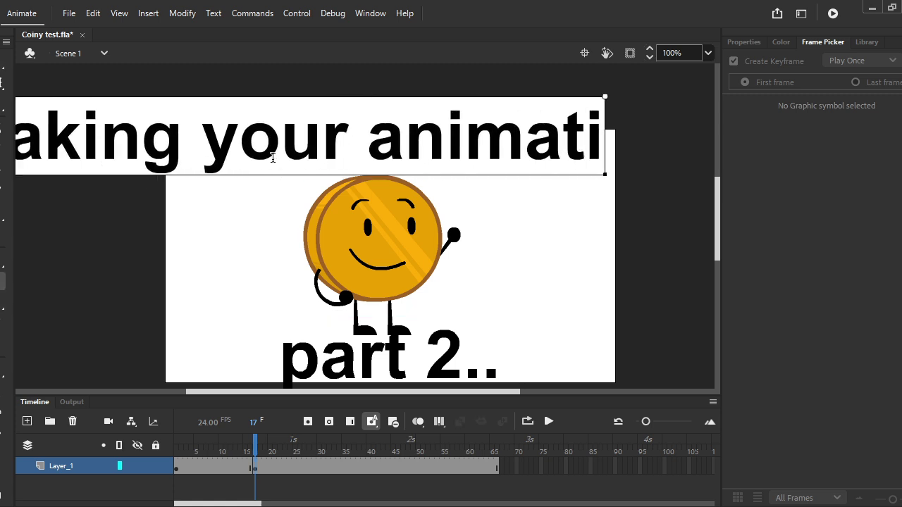
type("ons better!")
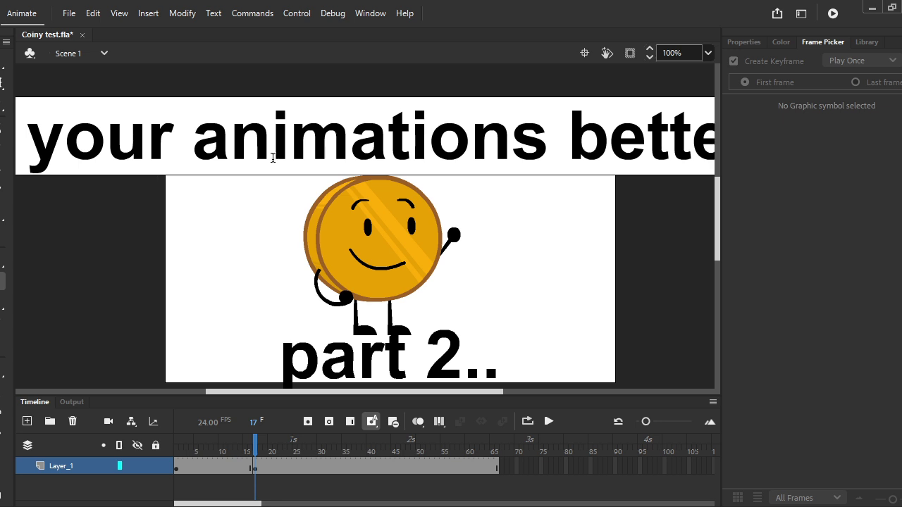
scroll(316, 181, "down", 3)
Recolor the "making your animations better!" text white and move it above the stage.
left_click(4, 62)
left_click(344, 161)
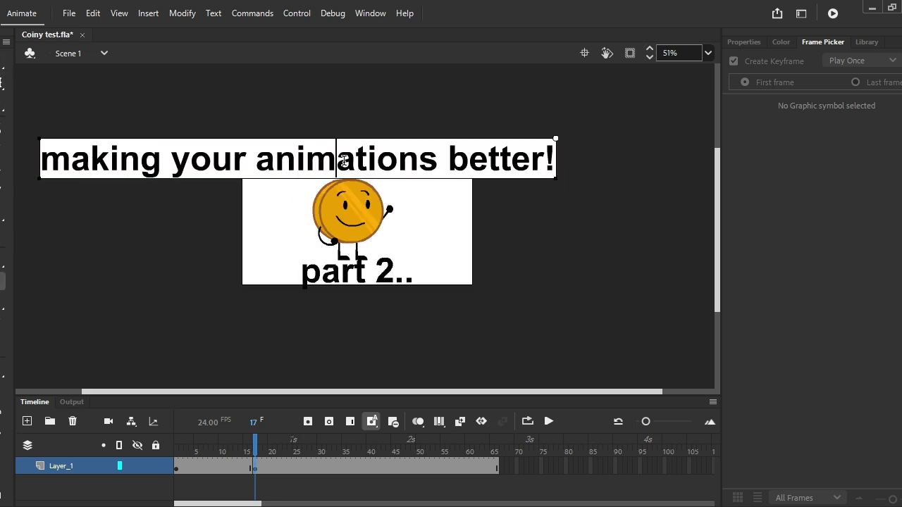
key("Escape")
left_click(746, 41)
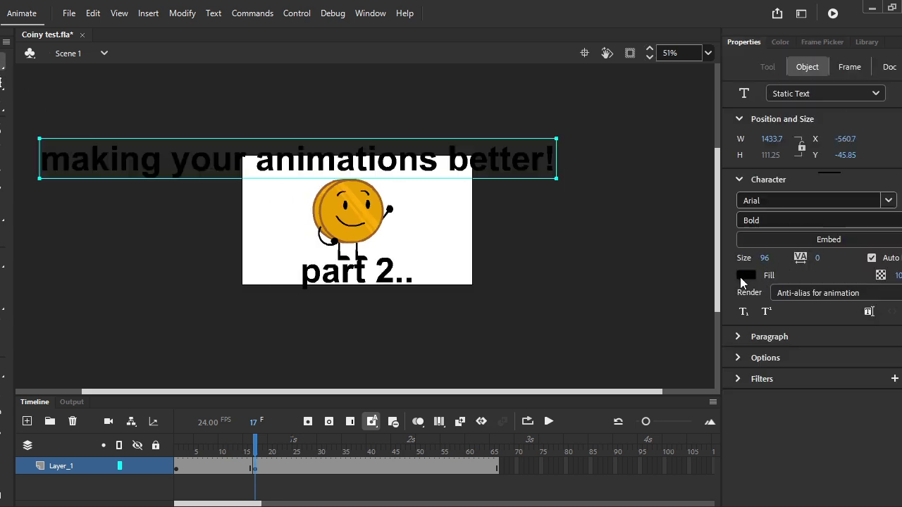
left_click(746, 275)
left_click(533, 361)
left_click_drag(521, 172, 579, 129)
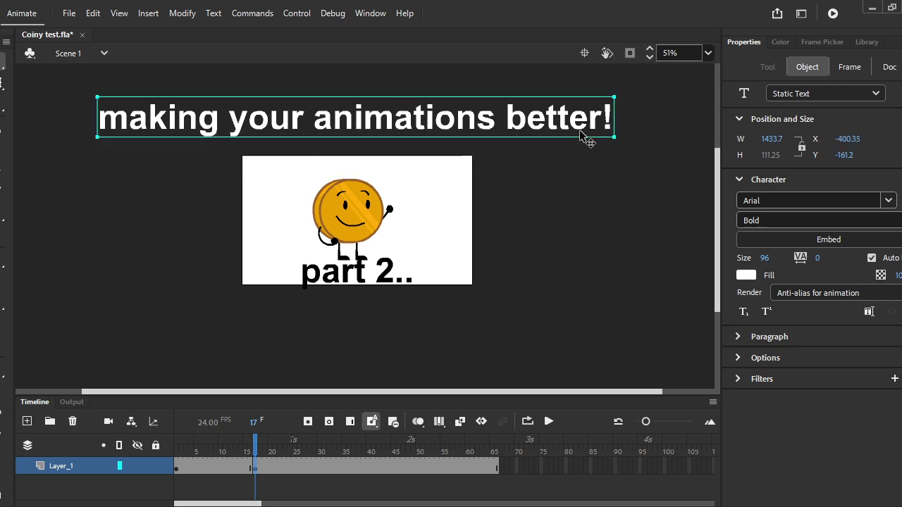
Shrink the "part 2.." text and place it in the lower-right corner of the stage.
left_click(374, 294)
mouse_move(392, 282)
left_mouse_down()
mouse_move(399, 279)
mouse_move(312, 256)
mouse_move(460, 295)
mouse_move(379, 279)
left_mouse_up()
key("q")
scroll(394, 270, "up", 5)
left_click_drag(429, 319, 385, 303)
left_click_drag(344, 284, 570, 297)
left_click(534, 312)
scroll(534, 312, "down", 5)
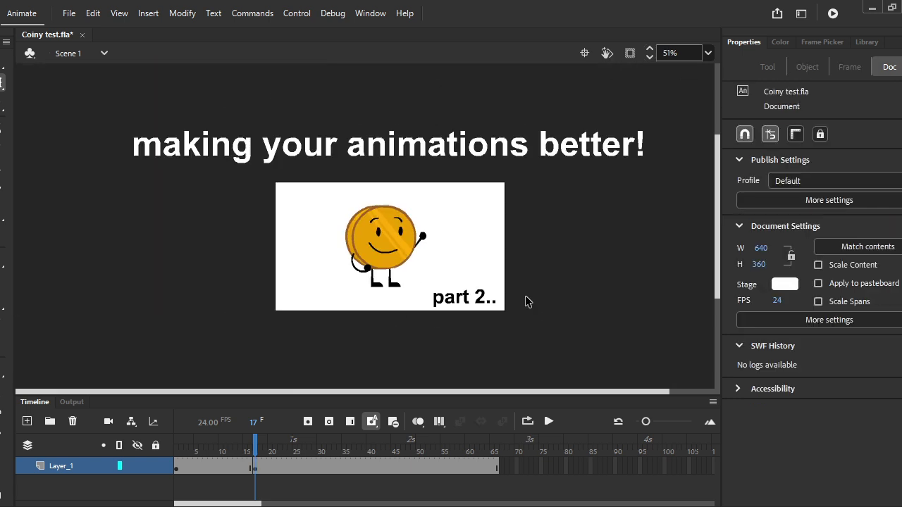
scroll(484, 254, "down", 1)
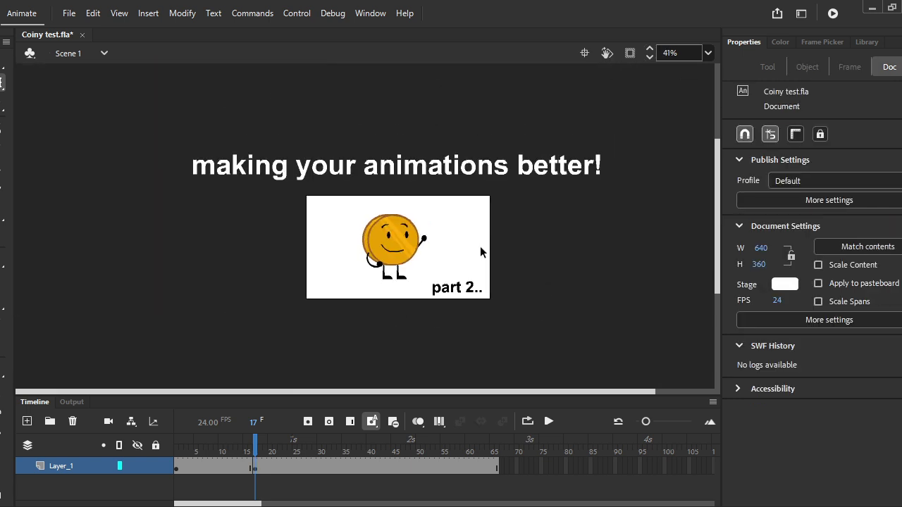
Clear the keyframe at frame 17 of Layer_1 and return to frame 1.
right_click(257, 471)
left_click(303, 184)
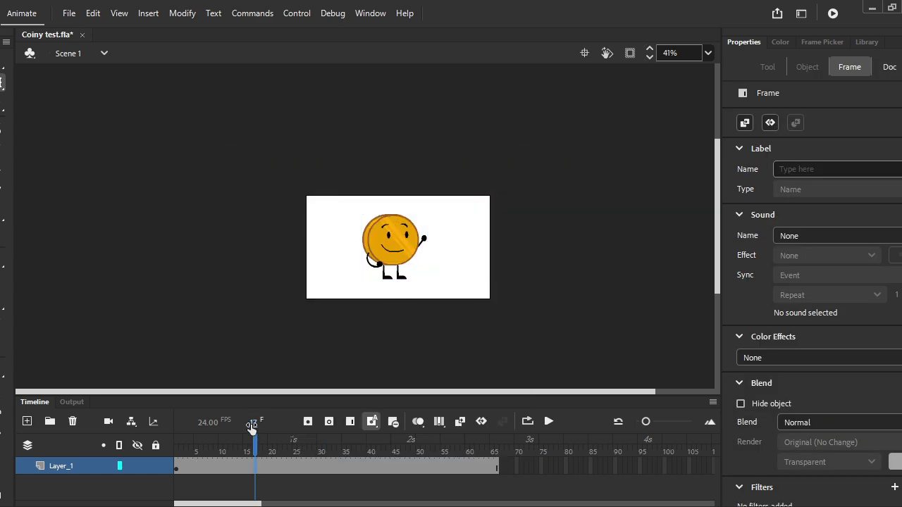
left_click(217, 451)
left_click_drag(217, 447, 176, 449)
Inside the Coinyness symbol at frame 13, move every part except the legs down to Y -0.65.
scroll(398, 273, "up", 4)
double_click(410, 232)
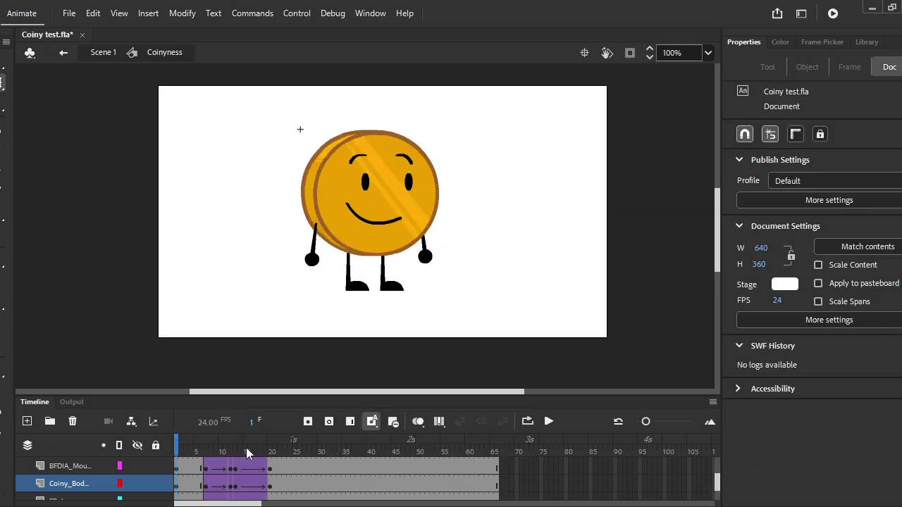
mouse_move(246, 448)
left_mouse_down()
mouse_move(227, 451)
mouse_move(248, 452)
mouse_move(236, 457)
left_mouse_up()
left_click_drag(512, 240, 42, 66)
scroll(409, 252, "up", 3)
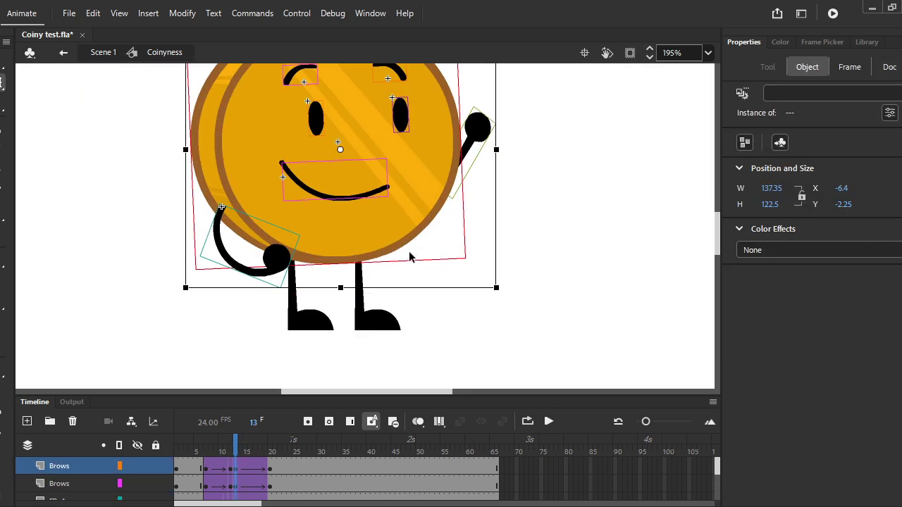
key("Down")
key("Down")
key("Down")
key("Down")
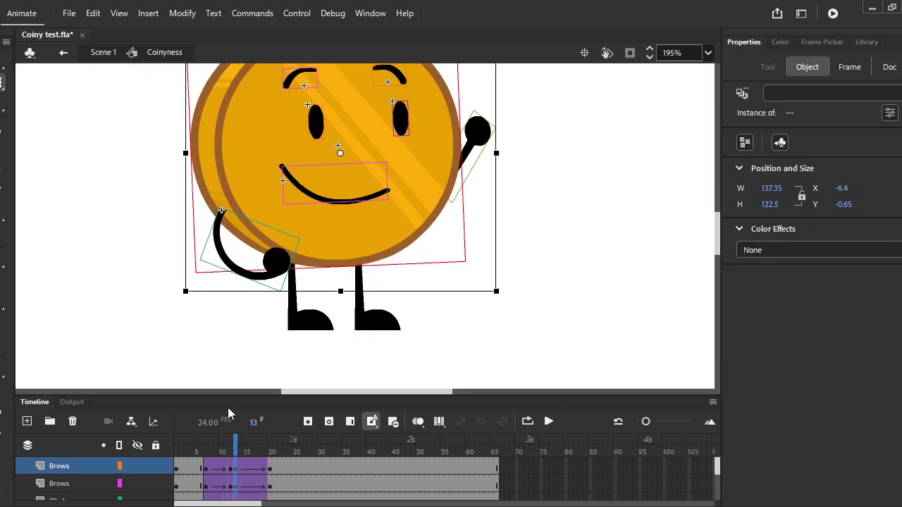
At frame 11 of FP_Arm, with onion skinning on, replace the arm with a black smear ellipse 17.5 wide and 51.5 high.
left_click_drag(236, 448, 157, 465)
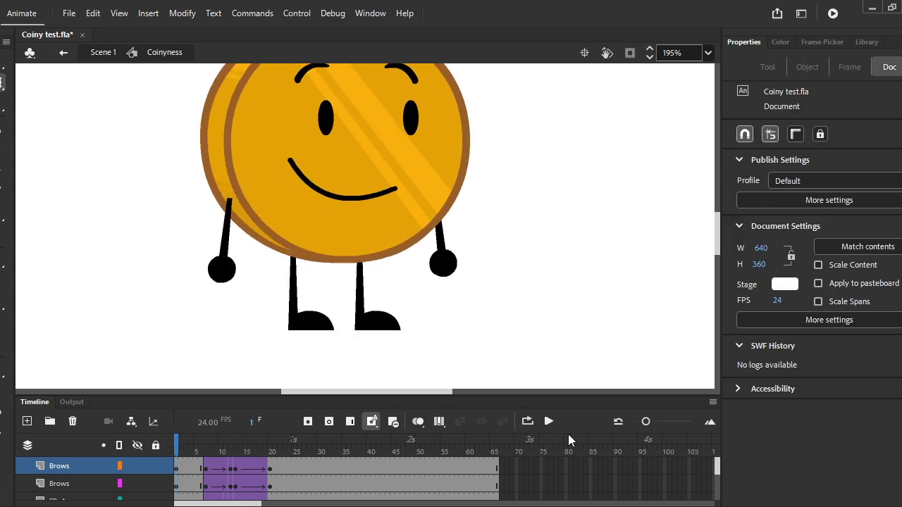
left_click(549, 421)
left_click(549, 422)
left_click_drag(234, 450, 225, 450)
left_click(474, 243)
left_click(420, 422)
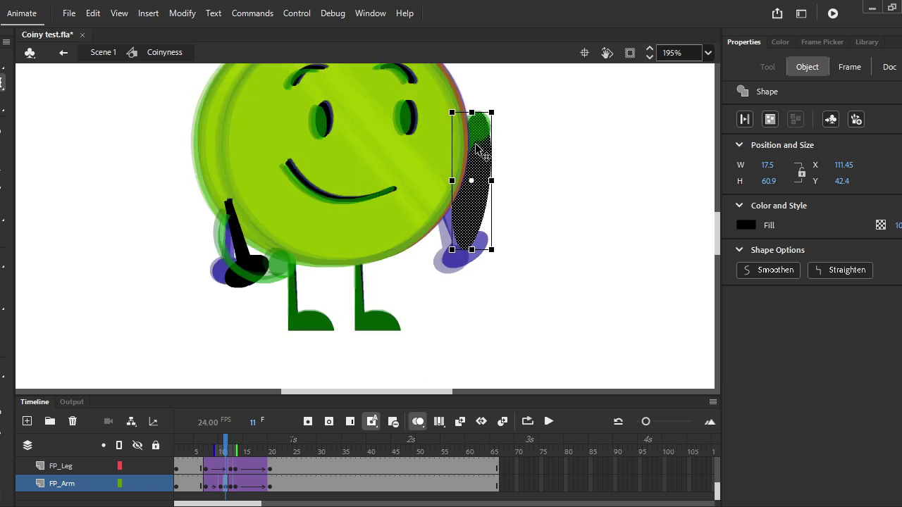
left_click_drag(472, 108, 472, 134)
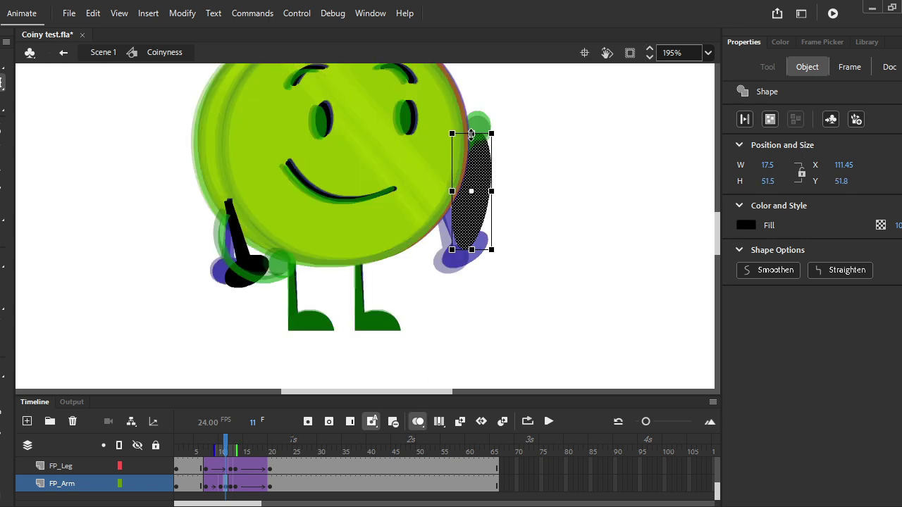
Pull the smear ellipse's outer side and both ends slightly outward, and turn off onion skinning.
left_click(492, 232)
left_click_drag(489, 190, 493, 192)
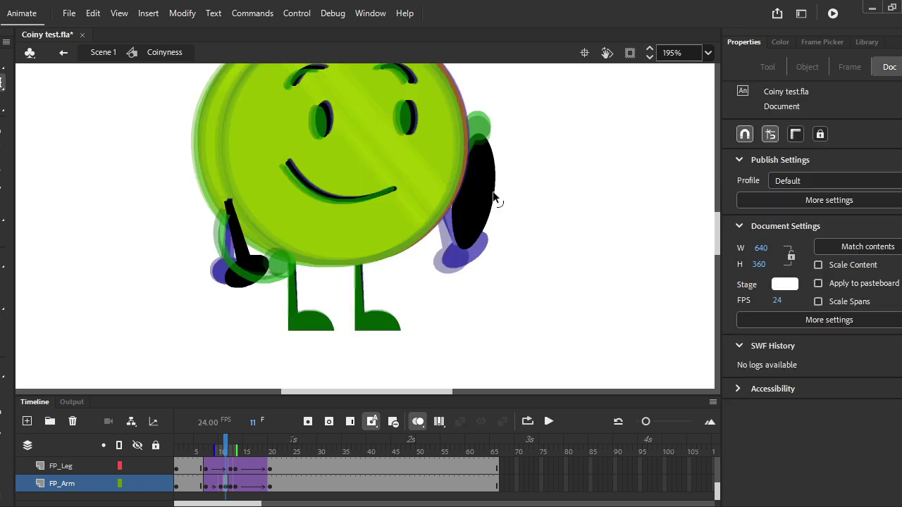
left_click_drag(488, 143, 490, 139)
left_click_drag(452, 241, 449, 243)
left_click(417, 421)
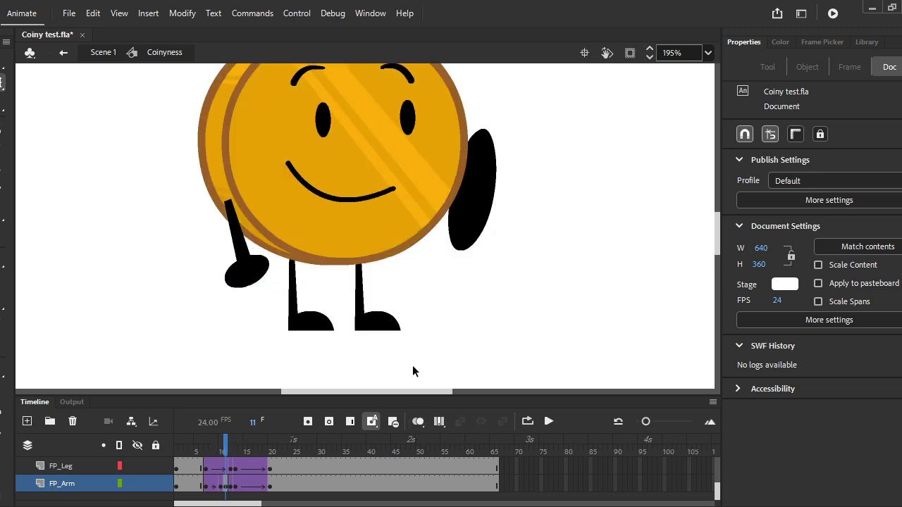
Hide the coin's body layer and try to push the smear's inner edge inward.
scroll(413, 369, "up", 1)
scroll(144, 482, "up", 2)
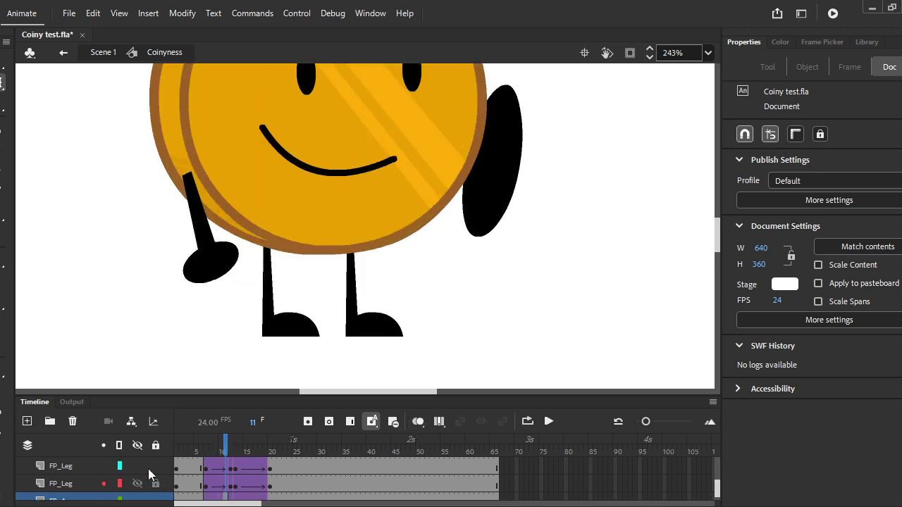
scroll(143, 484, "down", 1)
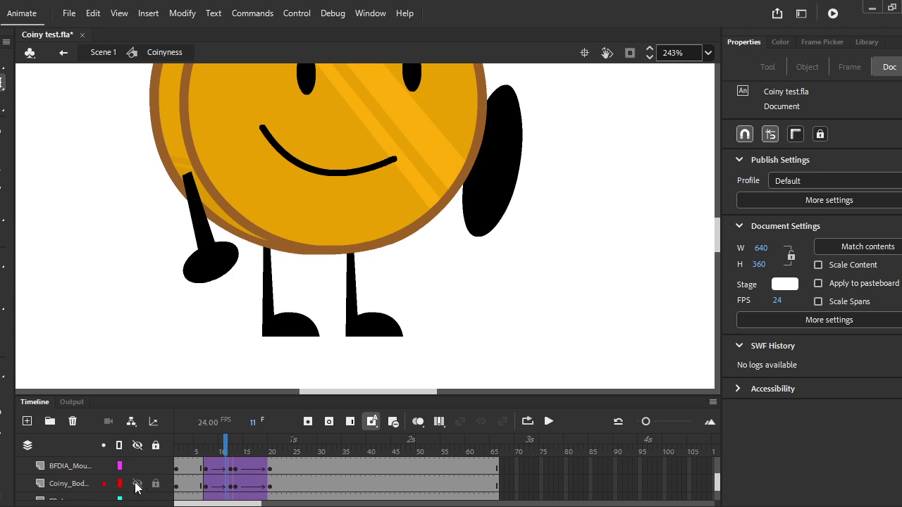
left_click(137, 483)
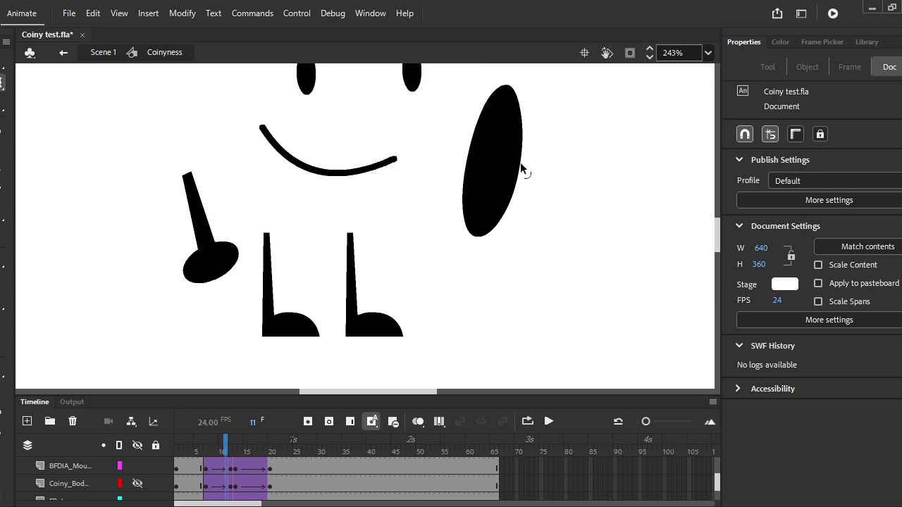
left_click(475, 156)
left_click_drag(469, 148, 474, 149)
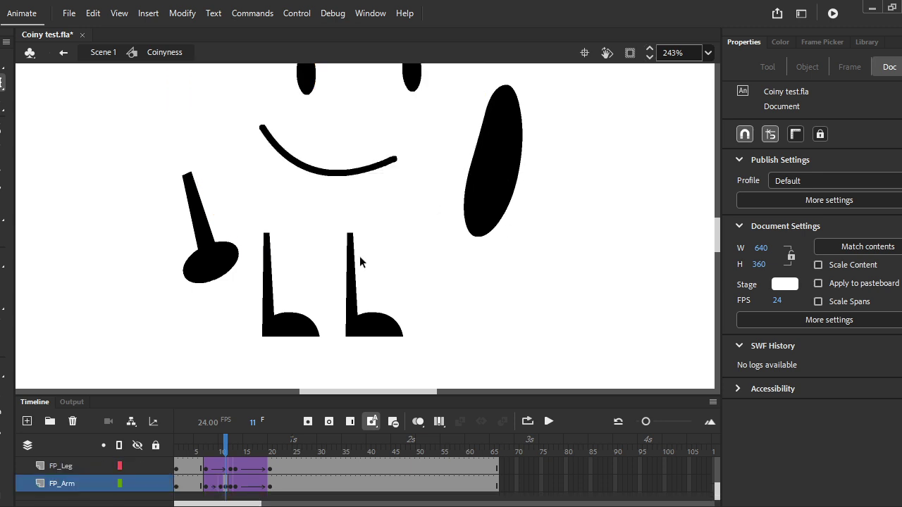
key("ctrl+1")
scroll(359, 269, "up", 3)
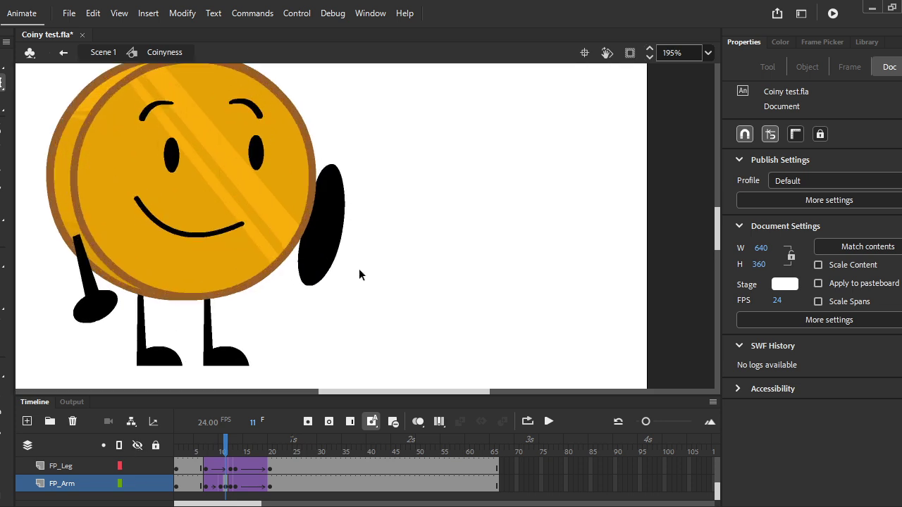
Compare frame 11 with its neighbouring frames and narrow the arm smear to 15.1 wide.
key("comma")
key("period")
key("period")
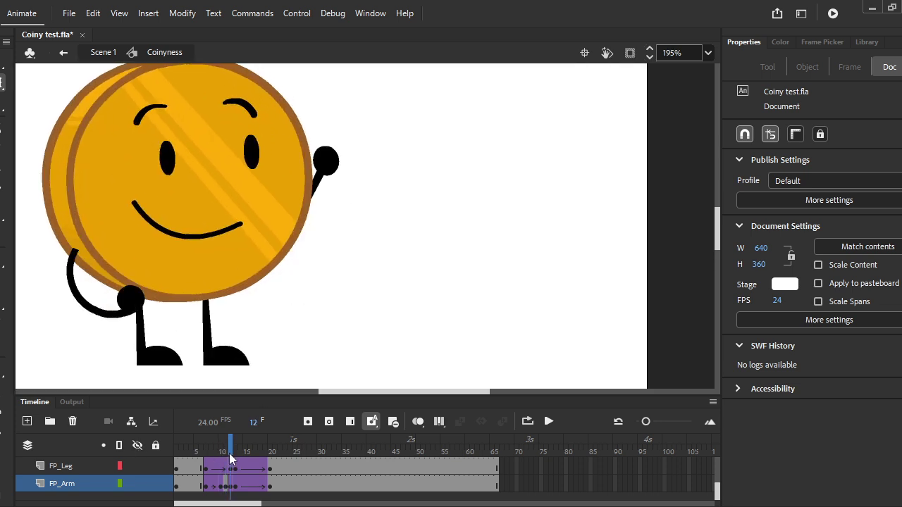
key("comma")
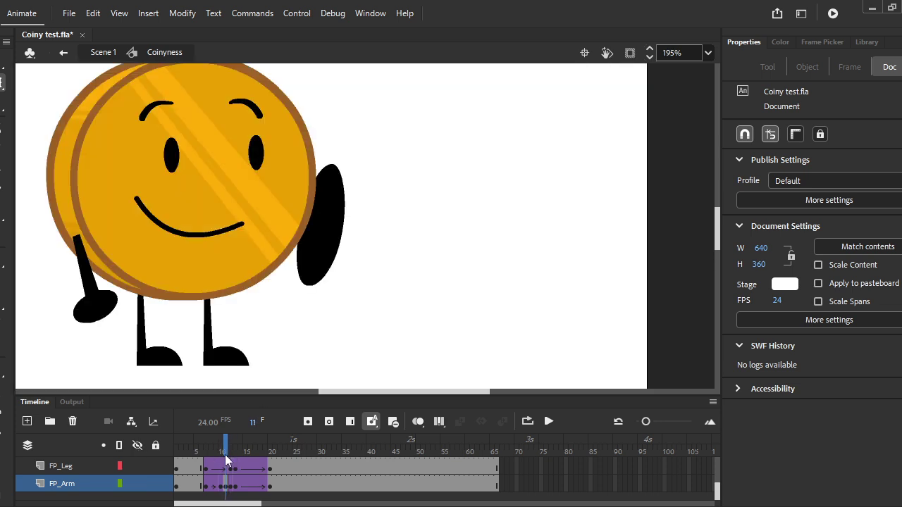
left_click(326, 267)
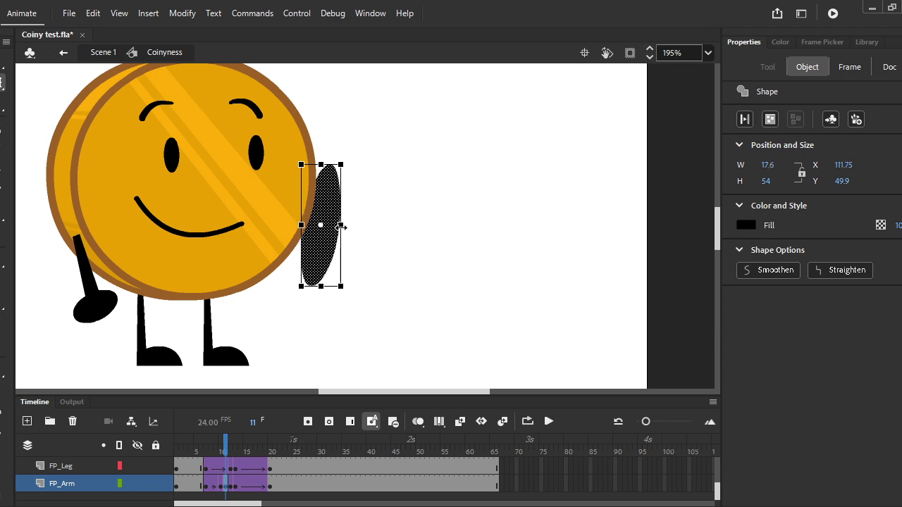
left_click_drag(227, 454, 225, 451)
left_click(316, 248)
scroll(316, 248, "up", 2)
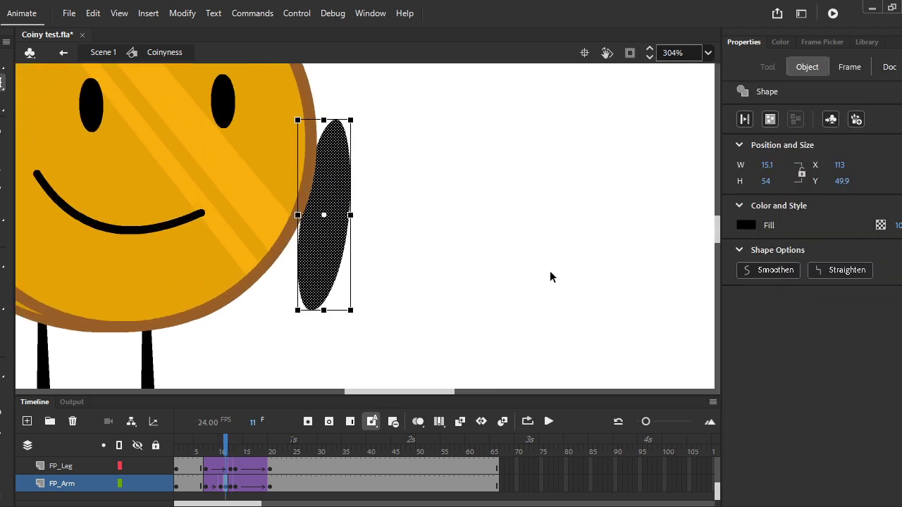
Change the arm smear's fill from solid color to a linear gradient.
left_click(549, 270)
left_click(331, 269)
left_click(782, 43)
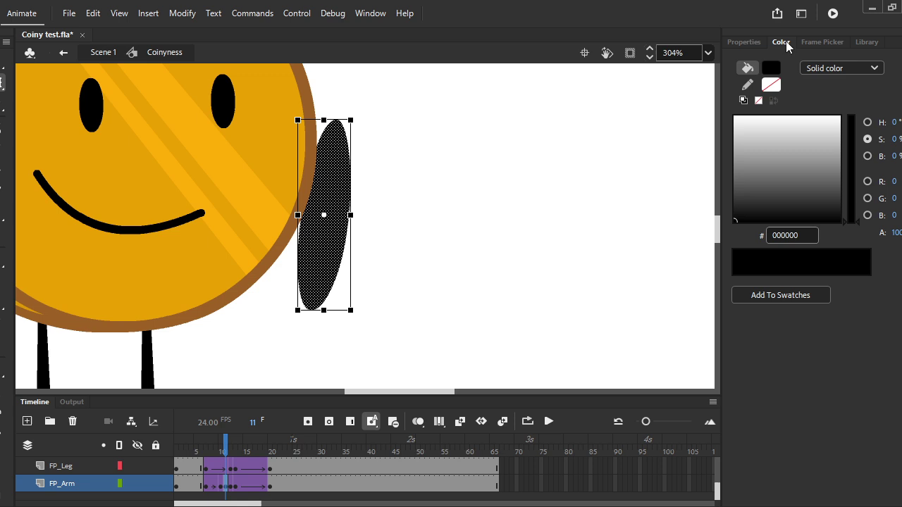
left_click(839, 66)
left_click(821, 118)
Change the smear gradient's white stop to black and lower its alpha to 74%.
left_click(873, 274)
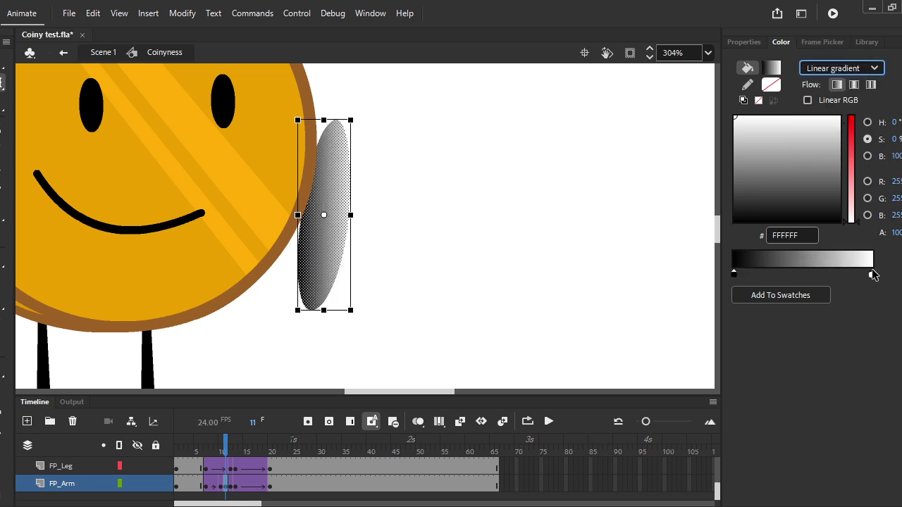
left_click_drag(814, 203, 725, 225)
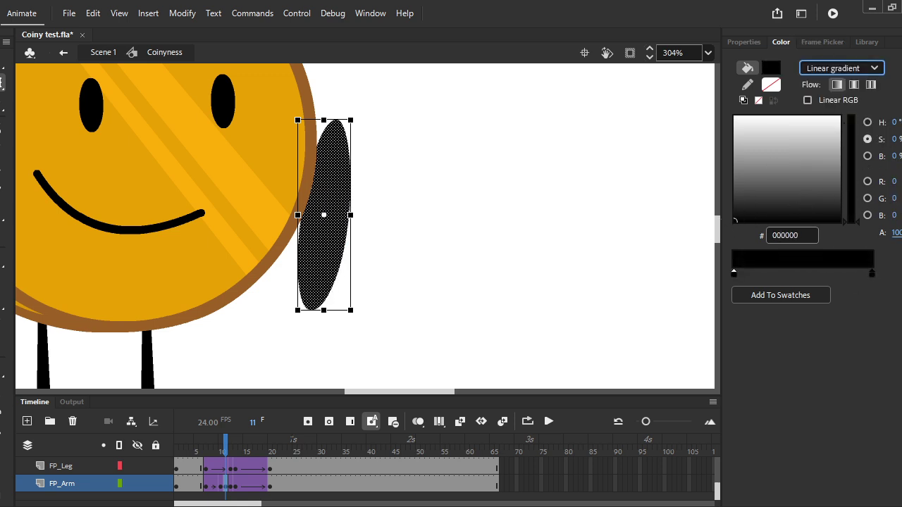
left_click_drag(899, 235, 893, 239)
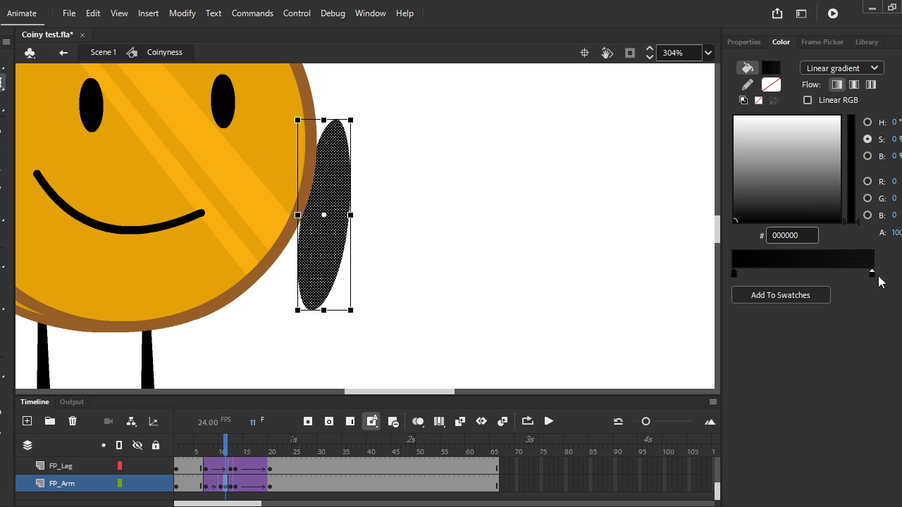
left_click_drag(894, 234, 881, 236)
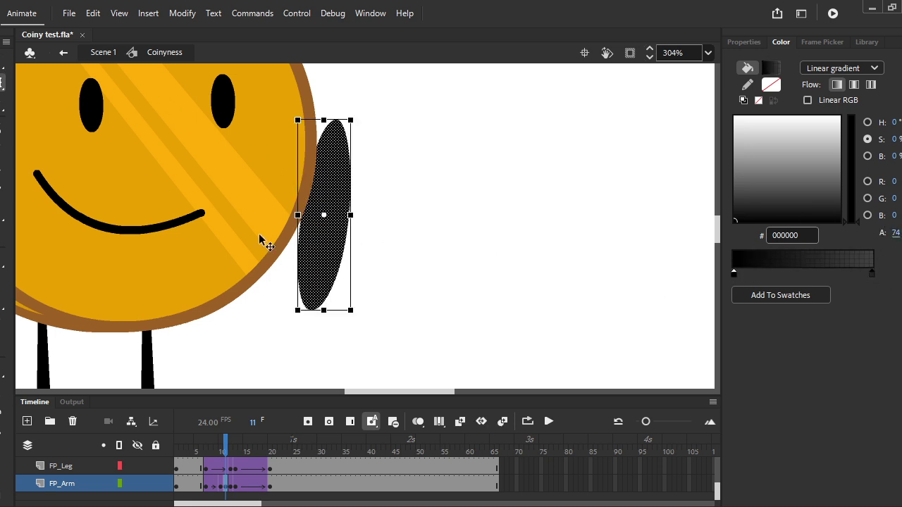
Rotate the arm smear's gradient to run vertically and shift it down so the fade sits toward the lower end.
left_click(265, 238)
left_click(344, 235)
left_click(3, 82)
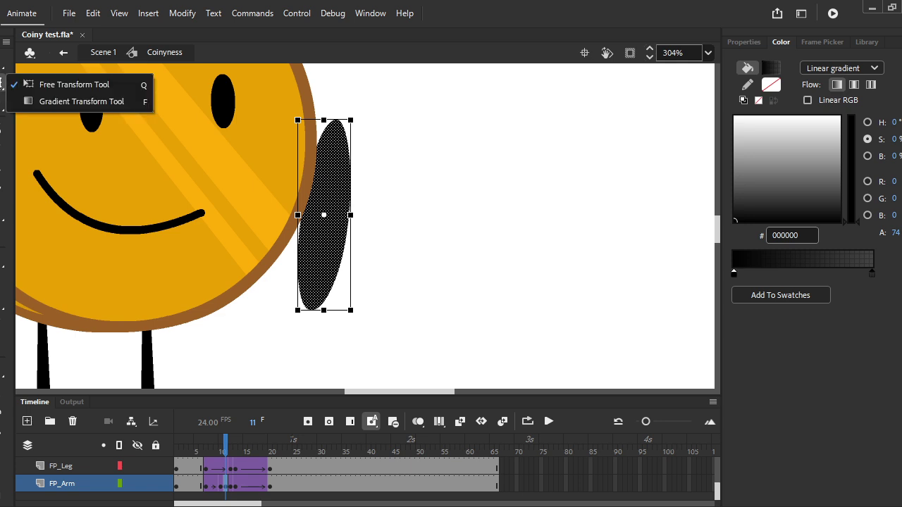
left_click(58, 106)
left_click_drag(355, 125, 301, 335)
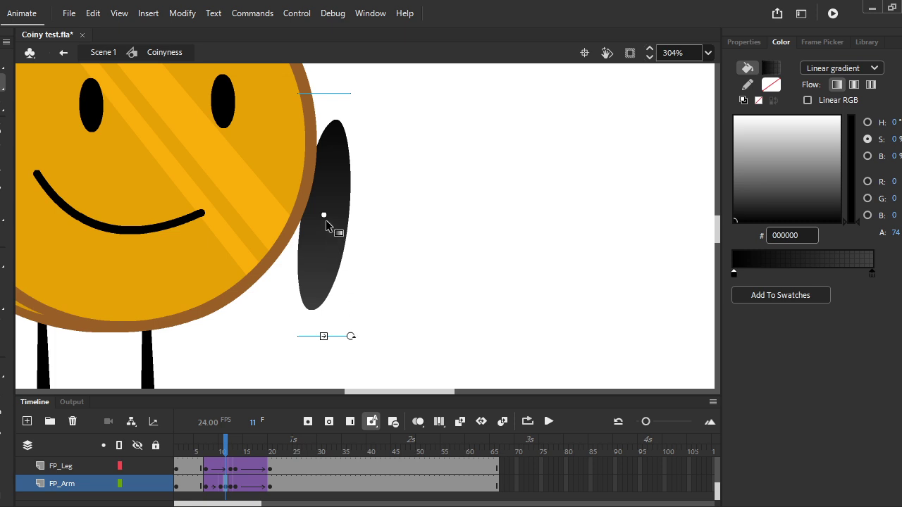
left_click_drag(325, 221, 307, 294)
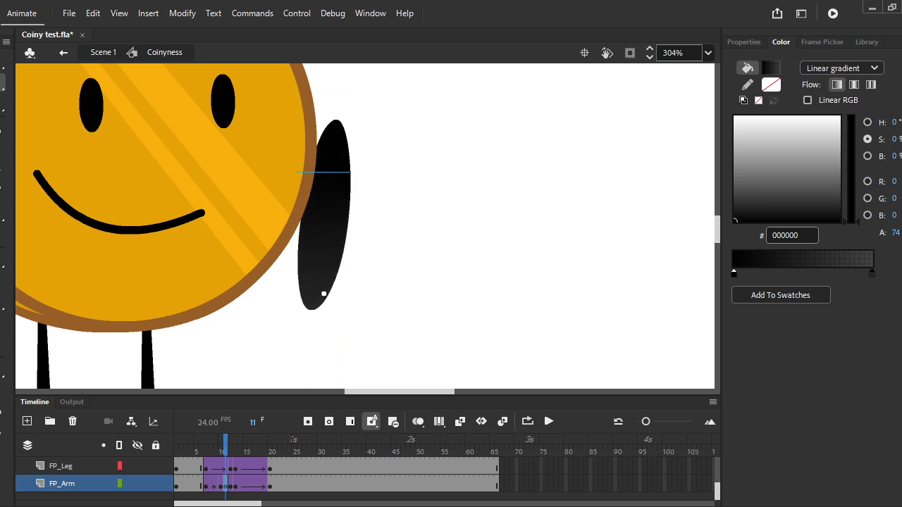
key("v")
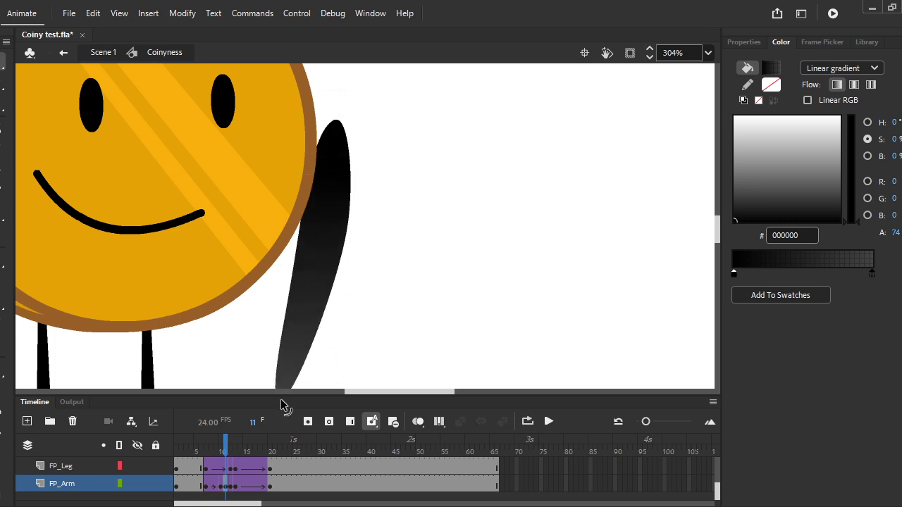
Play back the wave from frame 7 and again from frame 6 to check the arm smear in motion.
scroll(357, 268, "down", 5)
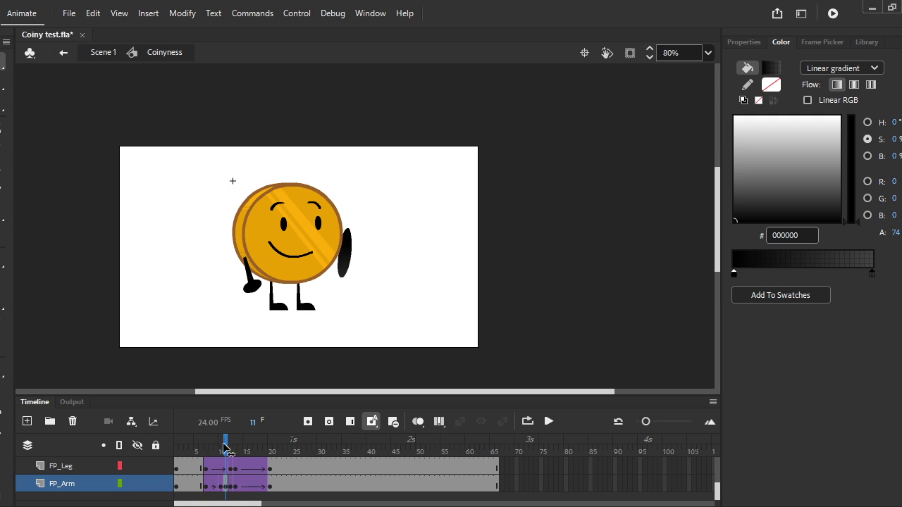
left_click_drag(225, 451, 206, 450)
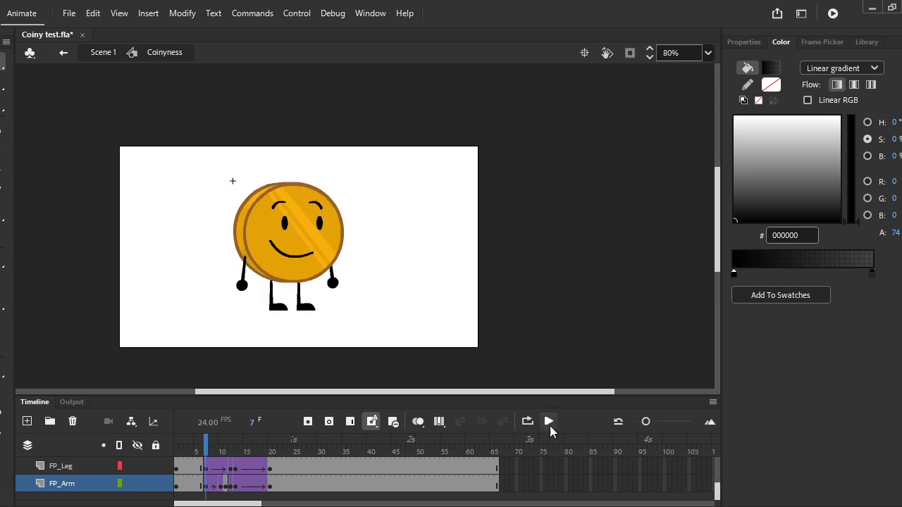
left_click(550, 426)
left_click(549, 426)
scroll(313, 296, "up", 2)
left_click(201, 450)
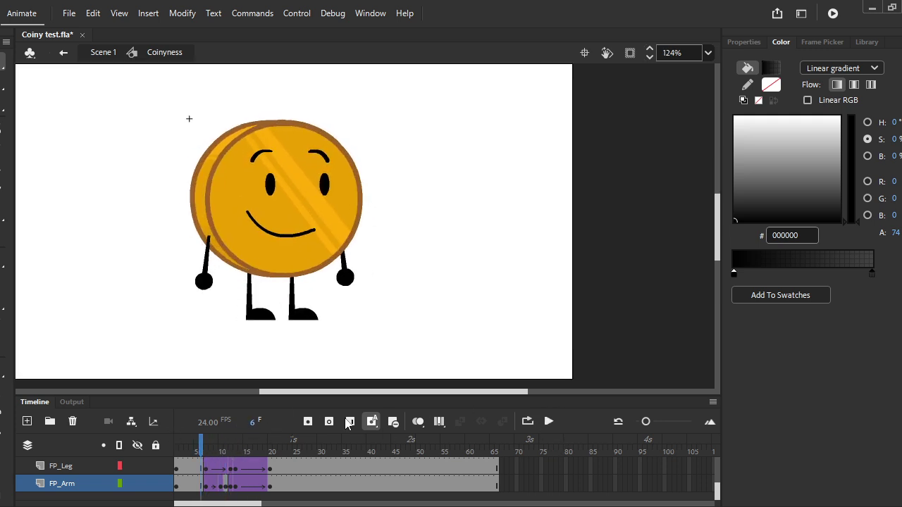
left_click(549, 422)
left_click(549, 422)
On frame 13, select the coin's body, face and arms and nudge them slightly to the right.
left_click(225, 451)
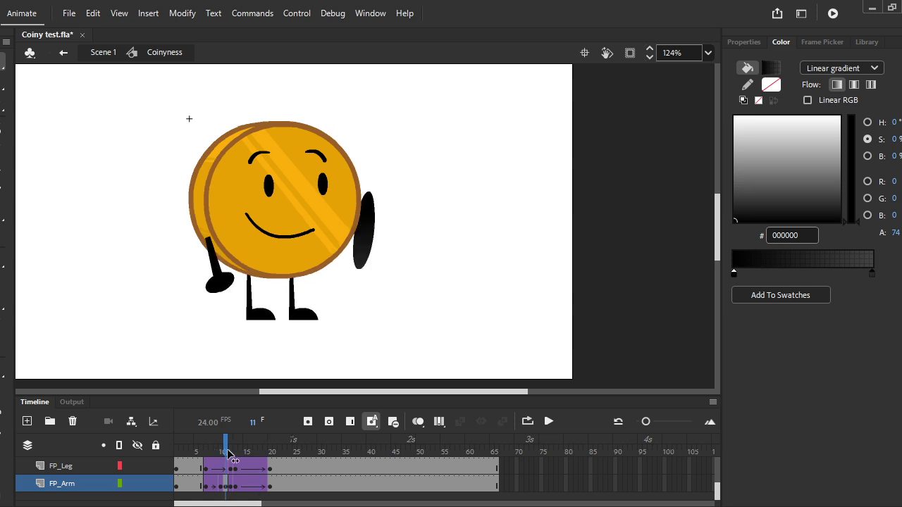
left_click(230, 452)
left_click_drag(437, 284, 71, 116)
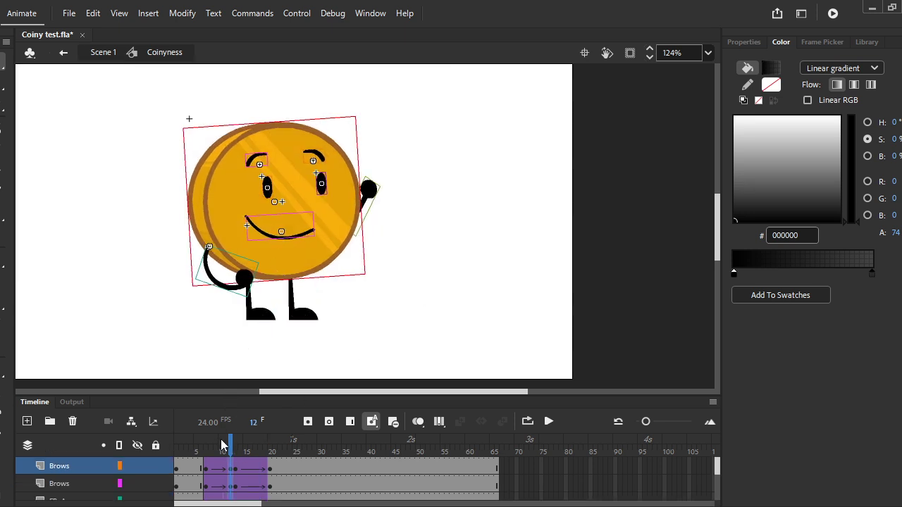
left_click(236, 449)
left_click_drag(424, 252, 69, 126)
key("Right")
key("Right")
key("Right")
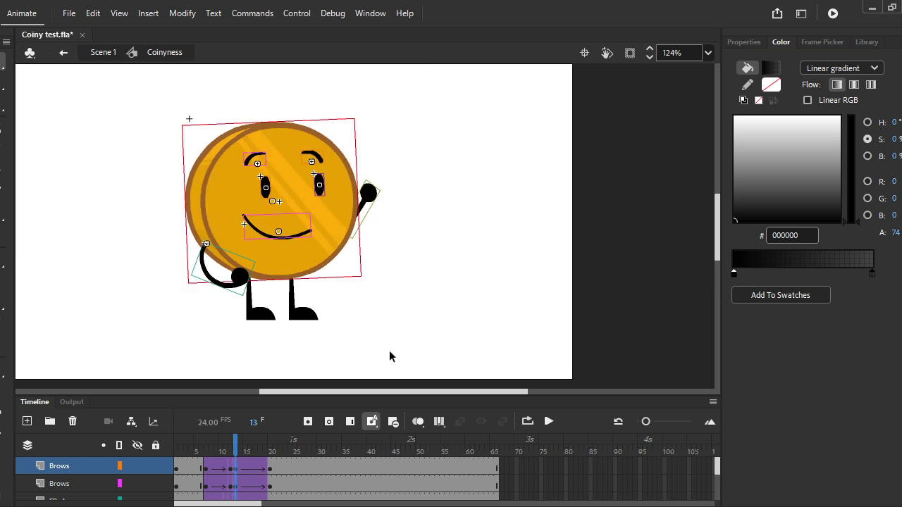
On frame 12, nudge the coin's body, face and arms slightly down while leaving the legs in place.
left_click(235, 451)
mouse_move(238, 454)
left_mouse_down()
mouse_move(227, 454)
mouse_move(250, 454)
mouse_move(231, 457)
left_mouse_up()
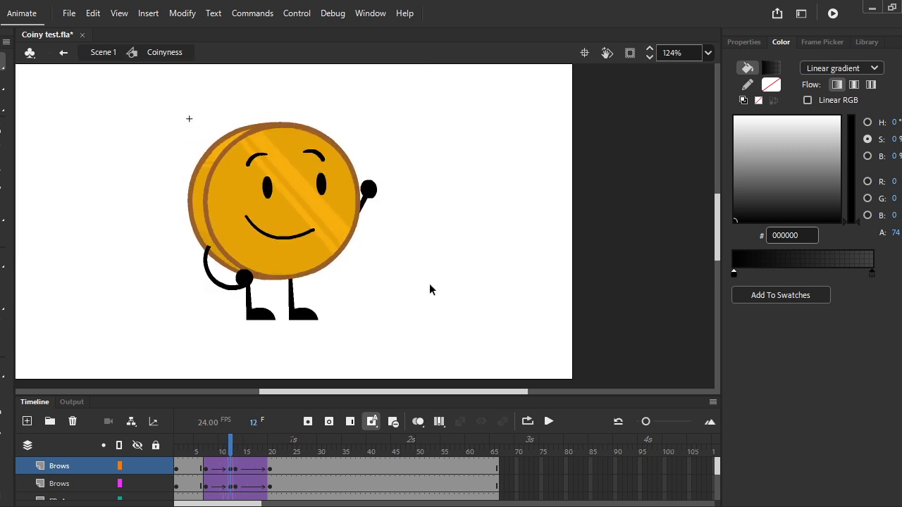
left_click_drag(429, 286, 48, 74)
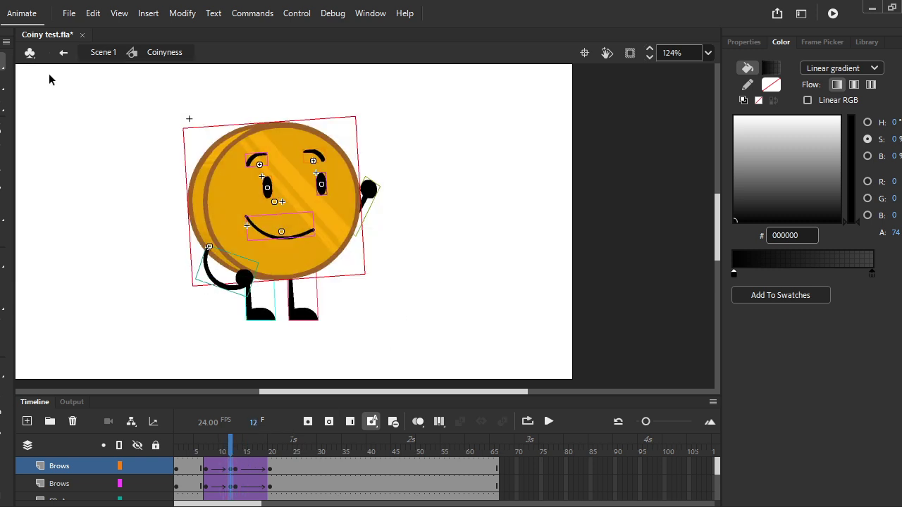
left_click(307, 316, "shift")
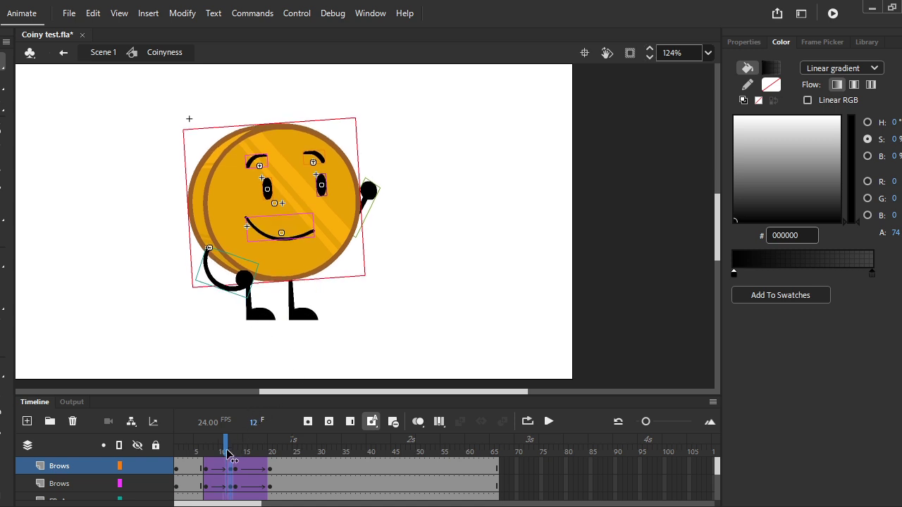
On frame 20, select the coin's body, face and arms and nudge them slightly to the right.
left_click_drag(233, 454, 270, 453)
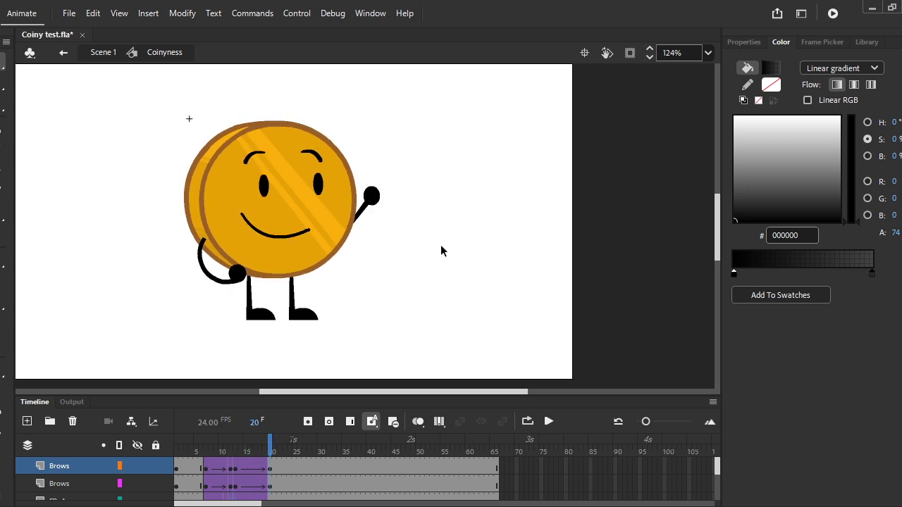
left_click_drag(440, 244, 254, 159)
key("Right")
key("Right")
key("Right")
key("Right")
key("Right")
left_click(266, 447)
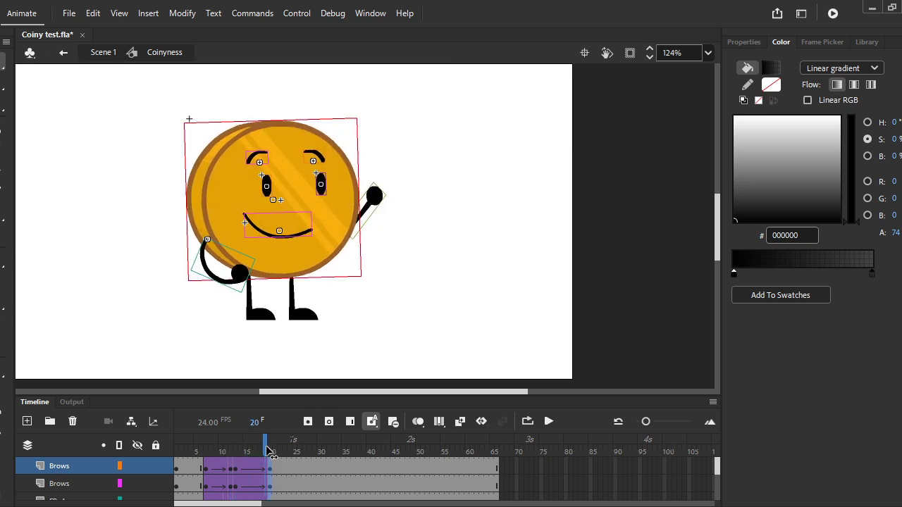
Play back the wave from frame 7, then compare frame 1 with the raised-arm pose on frame 12.
left_click_drag(268, 451, 205, 458)
left_click(548, 424)
left_click(548, 424)
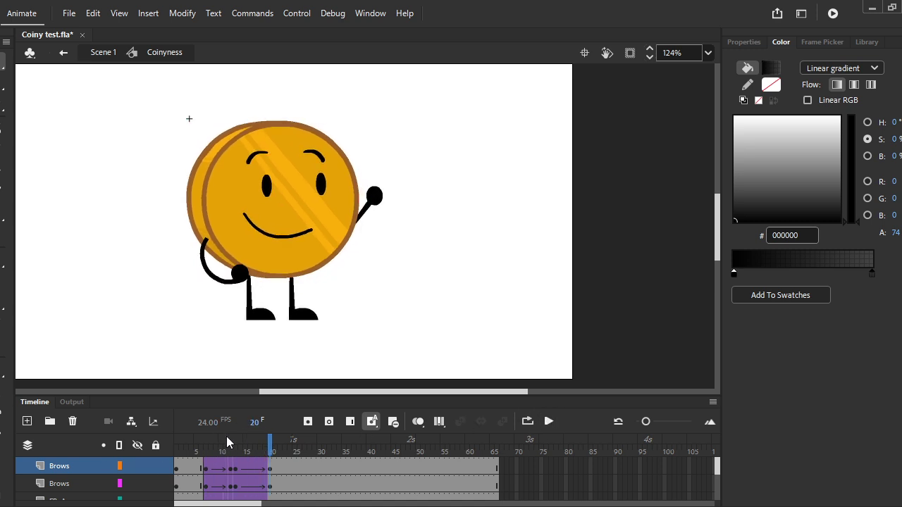
left_click(179, 445)
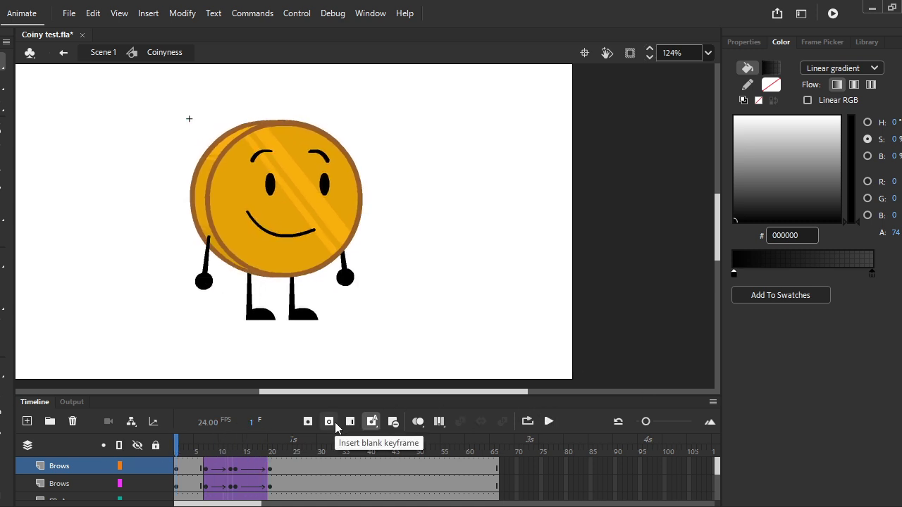
mouse_move(225, 445)
left_mouse_down()
mouse_move(276, 445)
mouse_move(227, 441)
mouse_move(235, 441)
left_mouse_up()
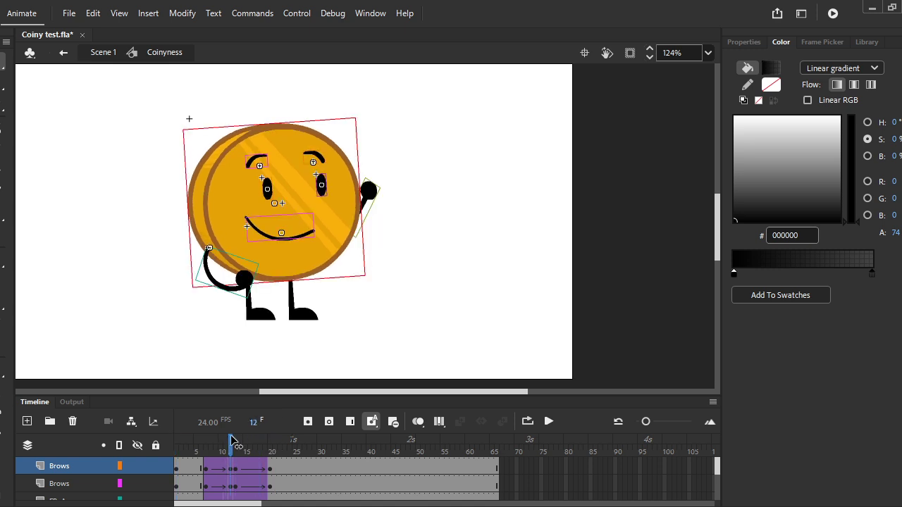
On frame 12, select the coin's mouth, both eyes and both eyebrows and nudge them slightly down.
left_click(430, 143)
scroll(374, 147, "up", 4)
scroll(314, 201, "down", 1)
left_click(149, 231)
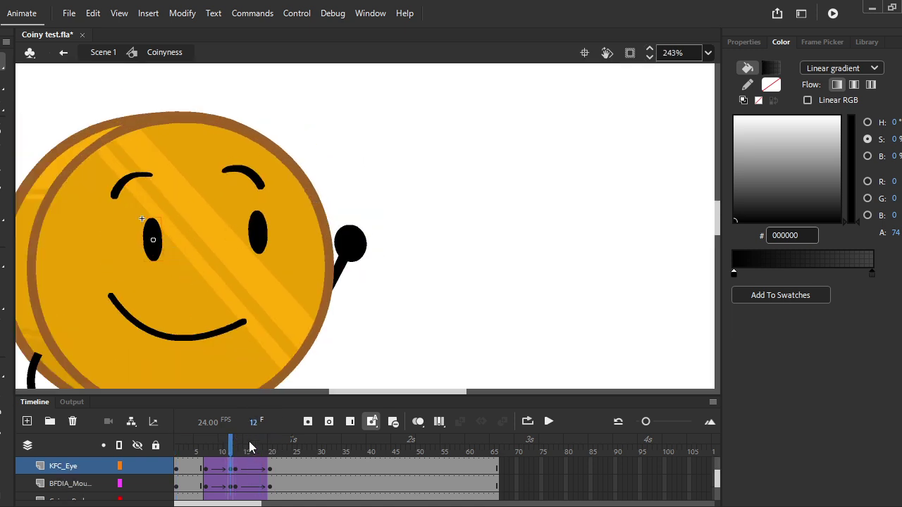
mouse_move(249, 445)
left_mouse_down()
mouse_move(223, 446)
mouse_move(235, 451)
left_mouse_up()
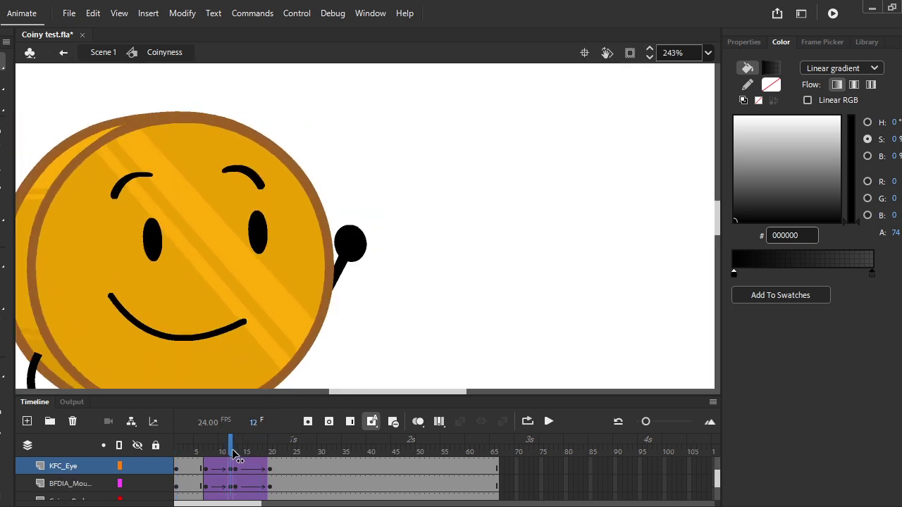
left_click(211, 331)
left_click(155, 232, "shift")
left_click(255, 227, "shift")
left_click(252, 176, "shift")
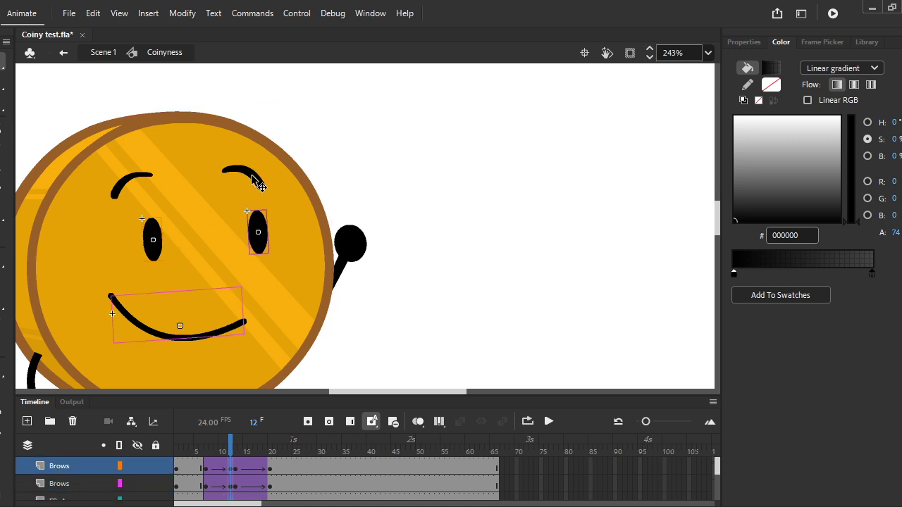
left_click(144, 181, "shift")
key("Down")
key("Down")
key("Down")
key("Down")
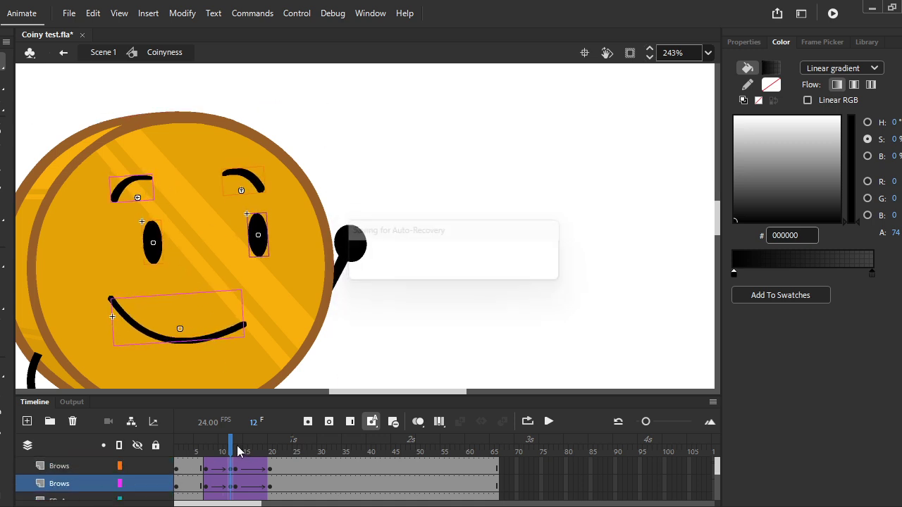
On frame 20, nudge the coin's eyes and mouth slightly up.
left_click_drag(237, 451, 271, 451)
left_click(196, 332)
left_click(159, 227, "shift")
key("ctrl+z")
left_click(150, 237, "shift")
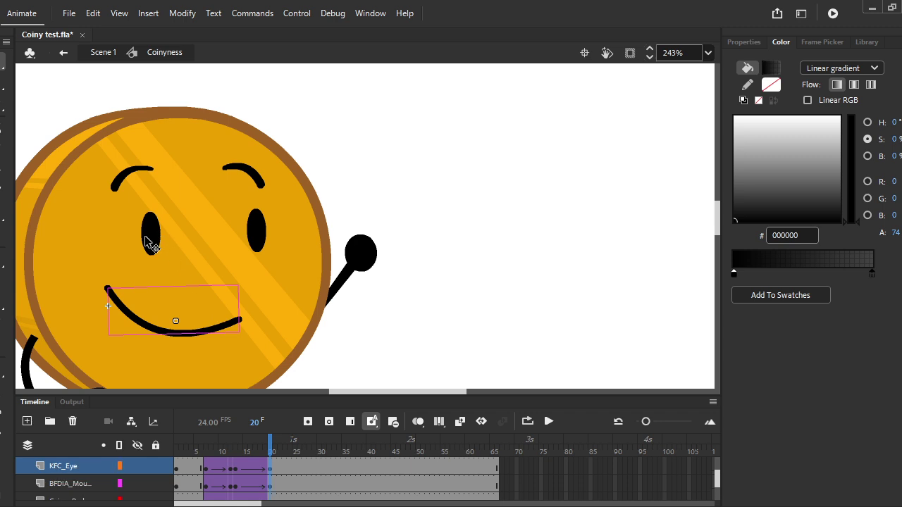
left_click(247, 224, "shift")
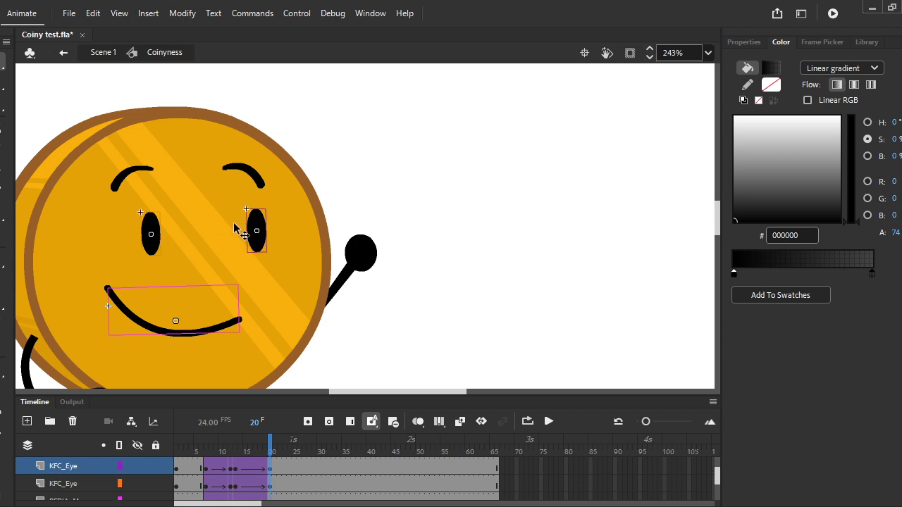
left_click(258, 177)
left_click(143, 170)
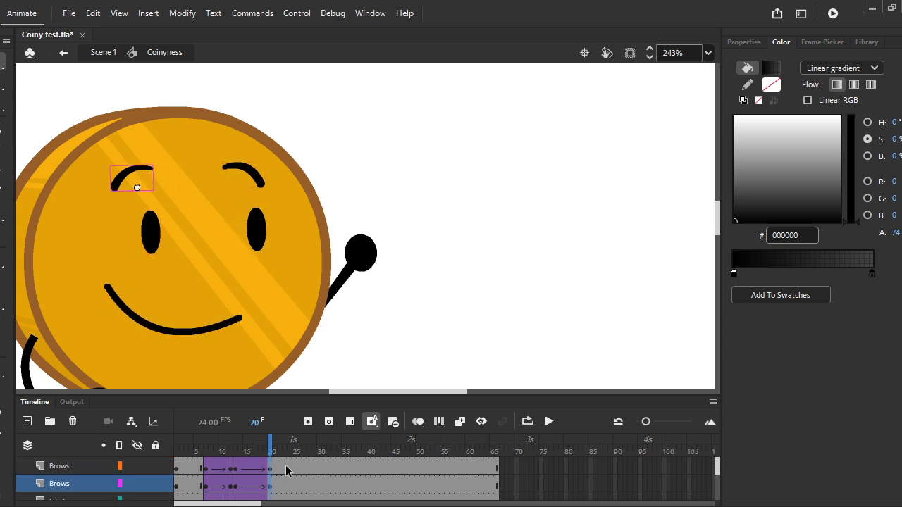
On frame 13, select the coin's mouth, eyes and eyebrows and nudge them slightly right and down.
mouse_move(286, 470)
left_mouse_down()
mouse_move(225, 463)
mouse_move(235, 462)
mouse_move(238, 431)
left_mouse_up()
left_click(218, 331)
left_click(150, 233, "shift")
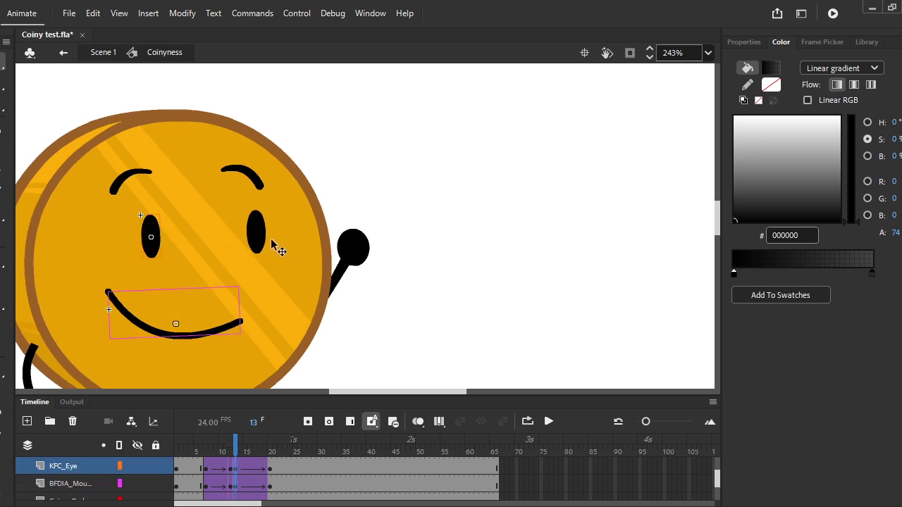
left_click(255, 232, "shift")
left_click(257, 178, "shift")
left_click(125, 172, "shift")
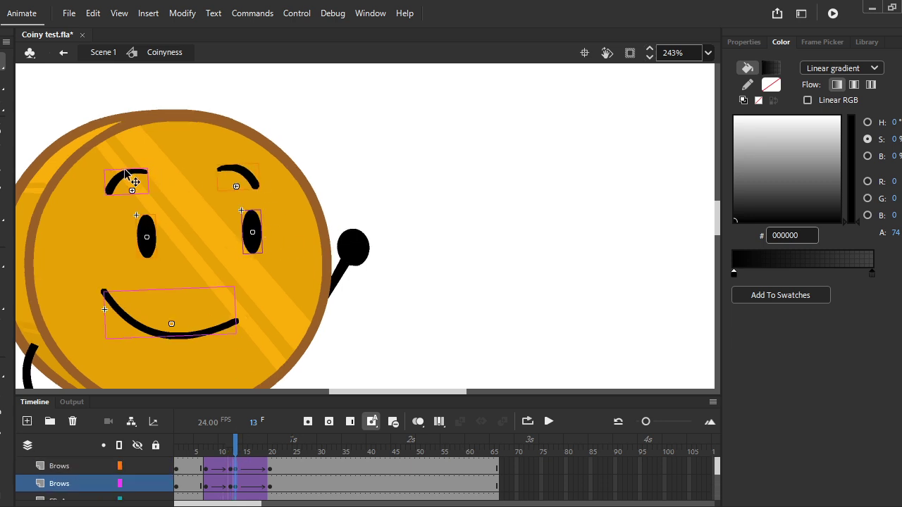
key("Right")
key("Down")
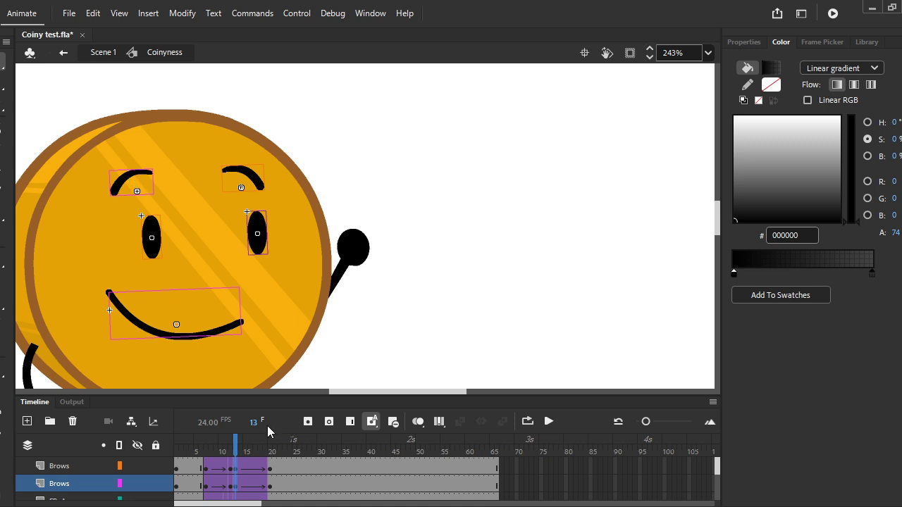
On frame 12, select both eyes, both eyebrows and the mouth and nudge them slightly right and down.
mouse_move(240, 448)
left_mouse_down()
mouse_move(265, 445)
mouse_move(233, 449)
left_mouse_up()
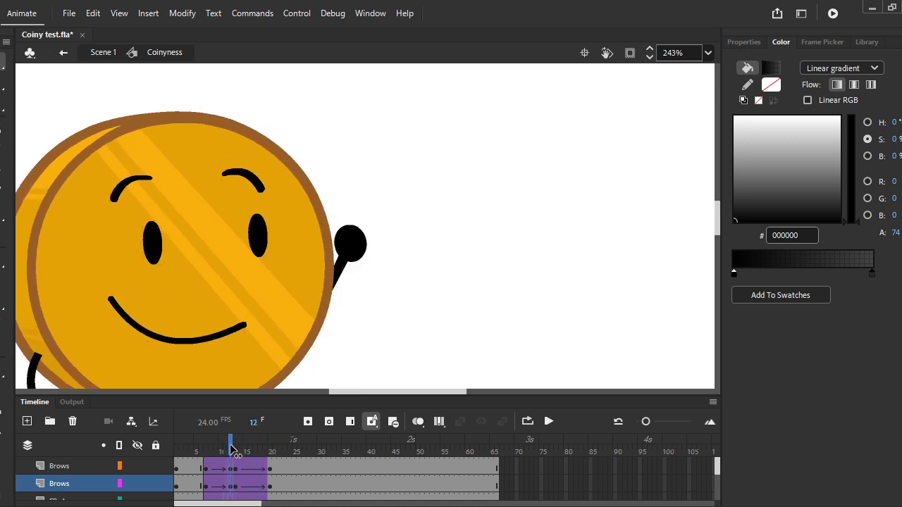
scroll(219, 211, "up", 2)
left_click(121, 265)
left_click(287, 258, "shift")
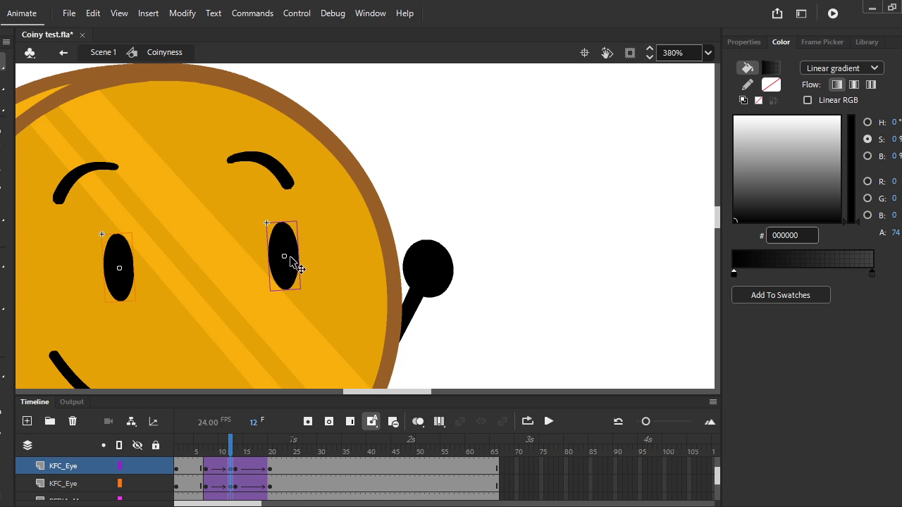
scroll(251, 275, "right", 3)
scroll(237, 277, "left", 5)
left_click(296, 175, "shift")
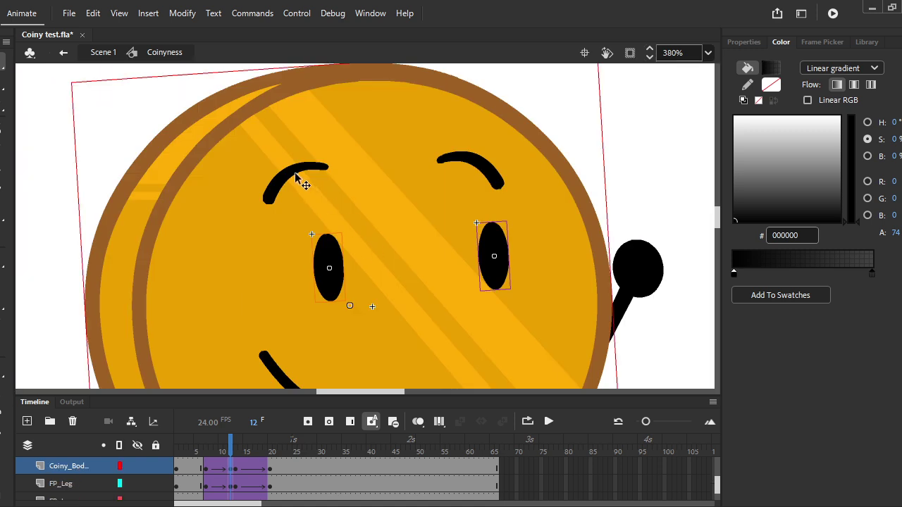
left_click(295, 174, "shift")
left_click(293, 172, "shift")
left_click(481, 167, "shift")
scroll(452, 215, "down", 3)
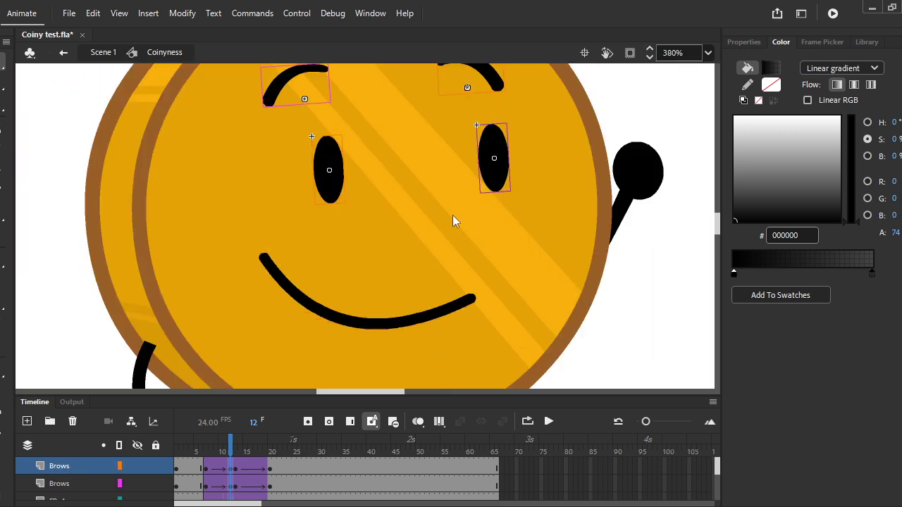
left_click(358, 321, "shift")
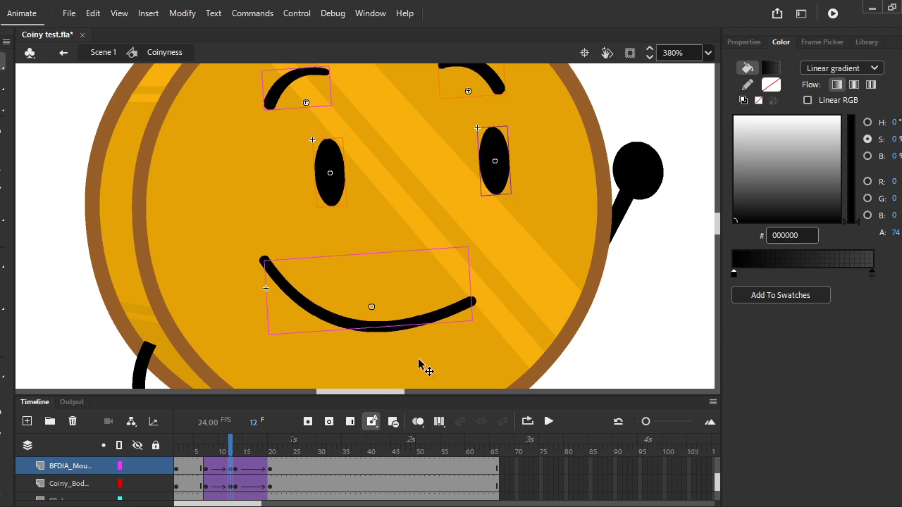
Compare the face position with frame 13 and play back the whole wave.
left_click_drag(231, 445, 235, 447)
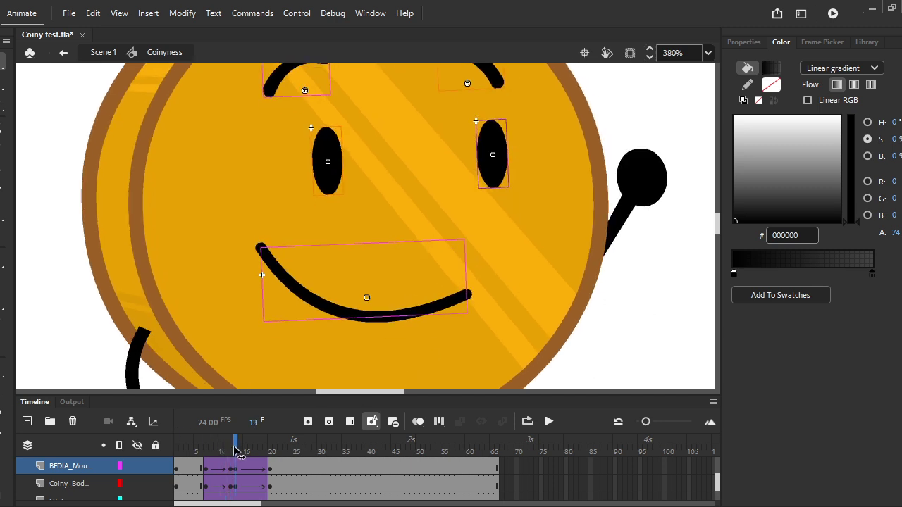
scroll(239, 331, "down", 4)
left_click(548, 421)
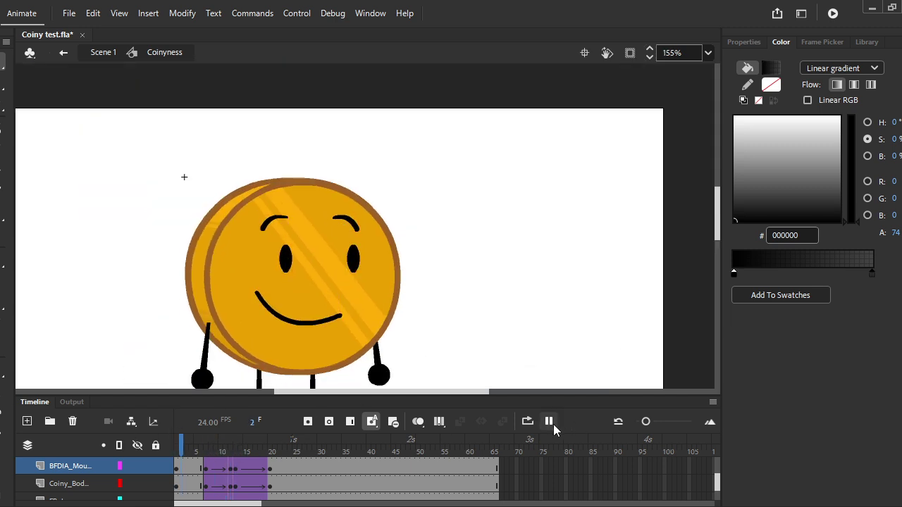
left_click(551, 422)
left_click(553, 427)
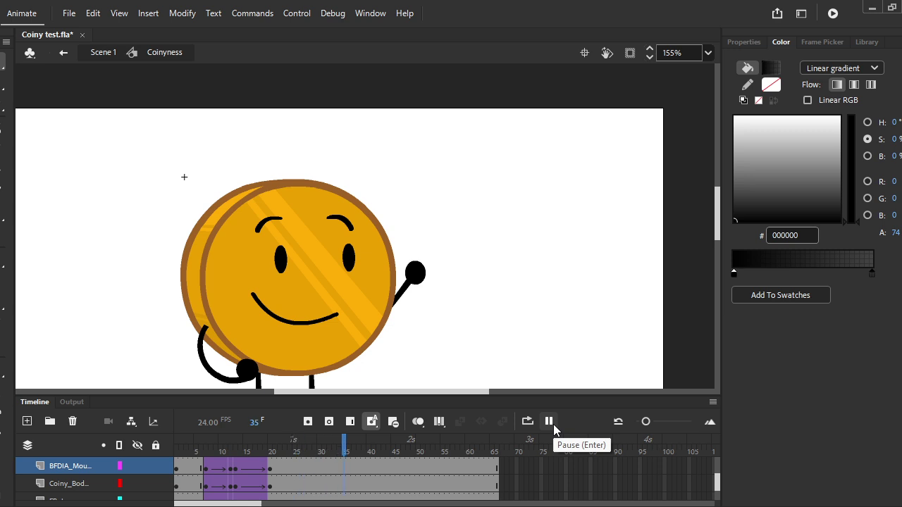
left_click_drag(366, 440, 270, 425)
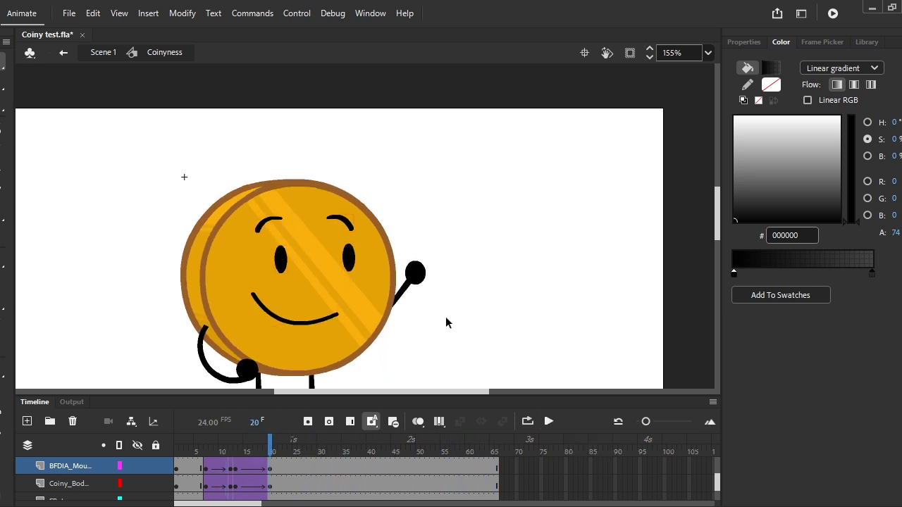
On frame 13, stretch the raised waving arm slightly upward and widen it a little.
left_click(410, 280)
left_click(238, 446)
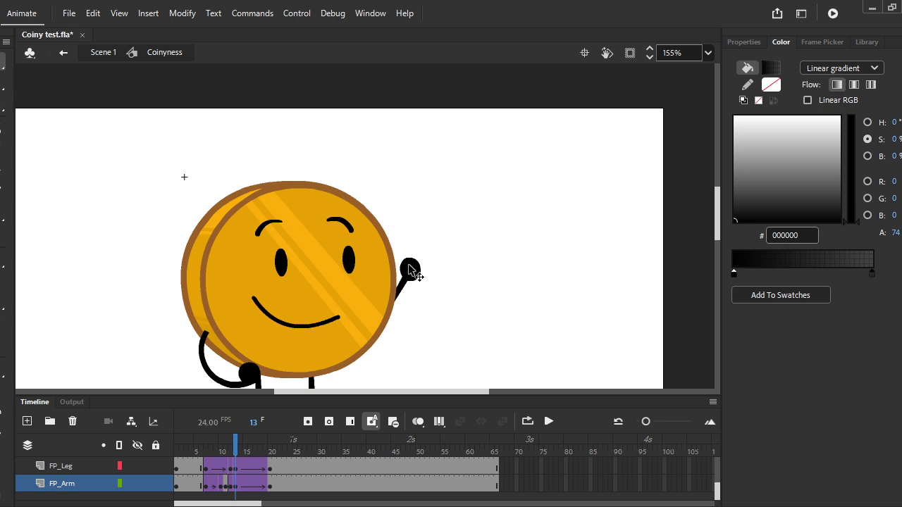
left_click(410, 270)
scroll(411, 269, "up", 2)
left_click(74, 84)
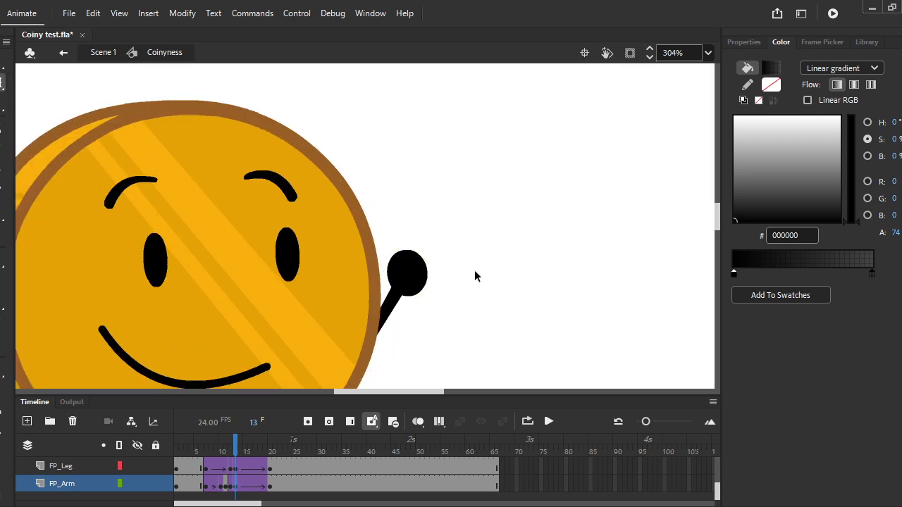
left_click(416, 269)
left_click_drag(437, 267, 435, 263)
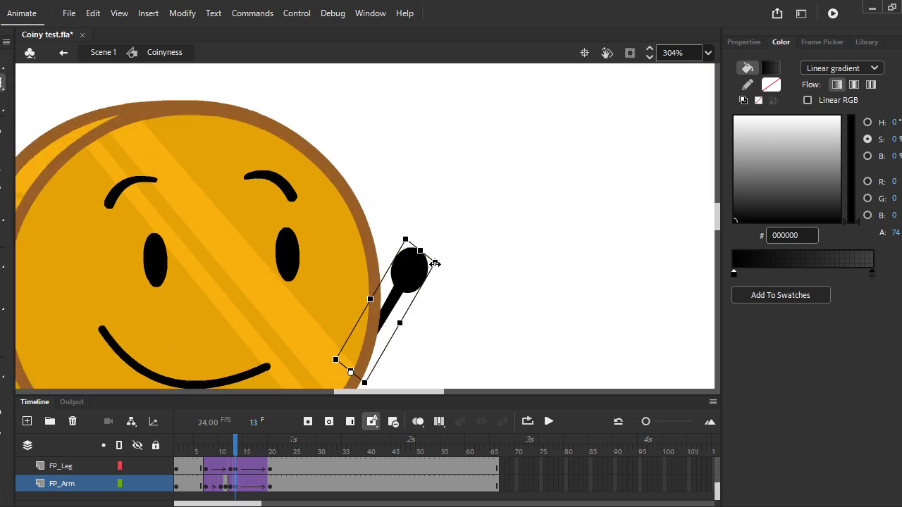
mouse_move(238, 452)
left_mouse_down()
mouse_move(254, 451)
mouse_move(240, 454)
left_mouse_up()
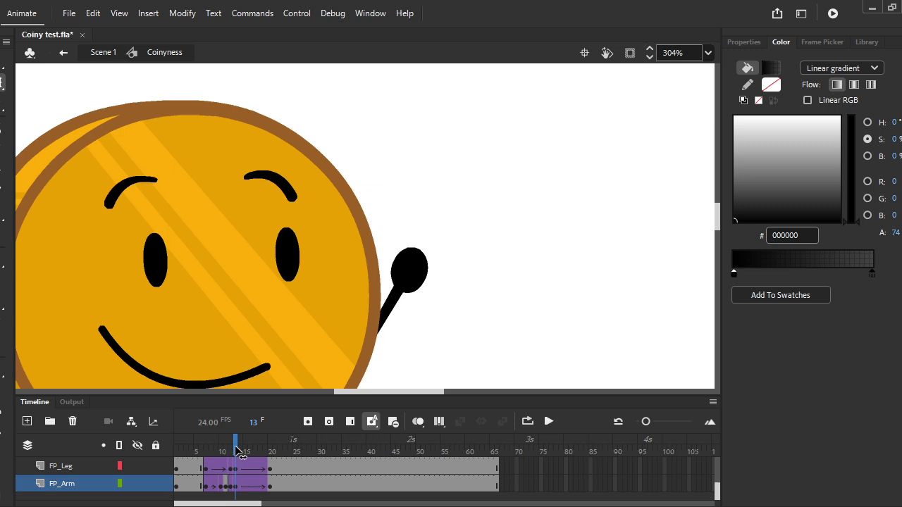
left_click(426, 286)
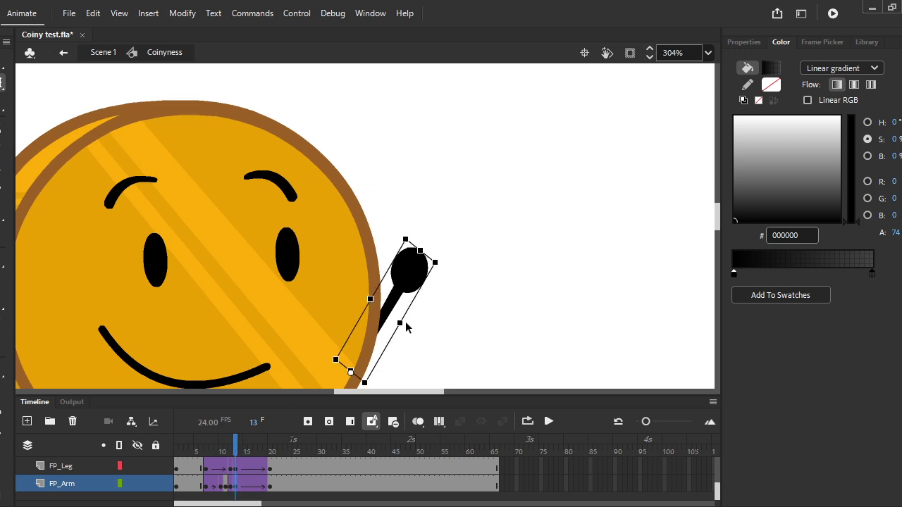
left_click_drag(401, 323, 405, 322)
On frame 12, transform the bent arm so that its hand sits slightly further left.
mouse_move(241, 453)
left_mouse_down()
mouse_move(251, 450)
mouse_move(229, 460)
left_mouse_up()
scroll(301, 242, "down", 4)
left_click(236, 336)
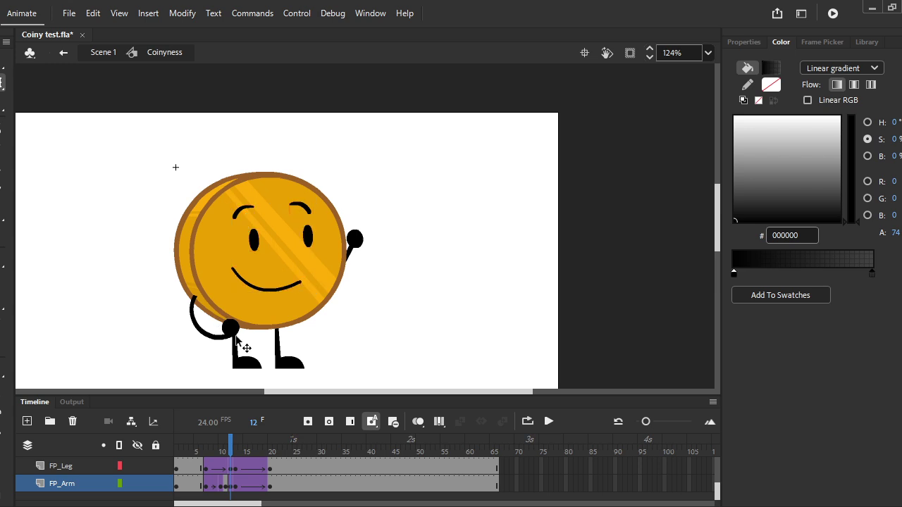
left_click(236, 338)
scroll(236, 338, "up", 3)
mouse_move(239, 357)
left_mouse_down()
mouse_move(225, 347)
mouse_move(222, 363)
left_mouse_up()
On frame 13, pull the bent arm's hand slightly to the left to follow the frame 12 pose.
left_click_drag(234, 447, 239, 465)
left_click(230, 322)
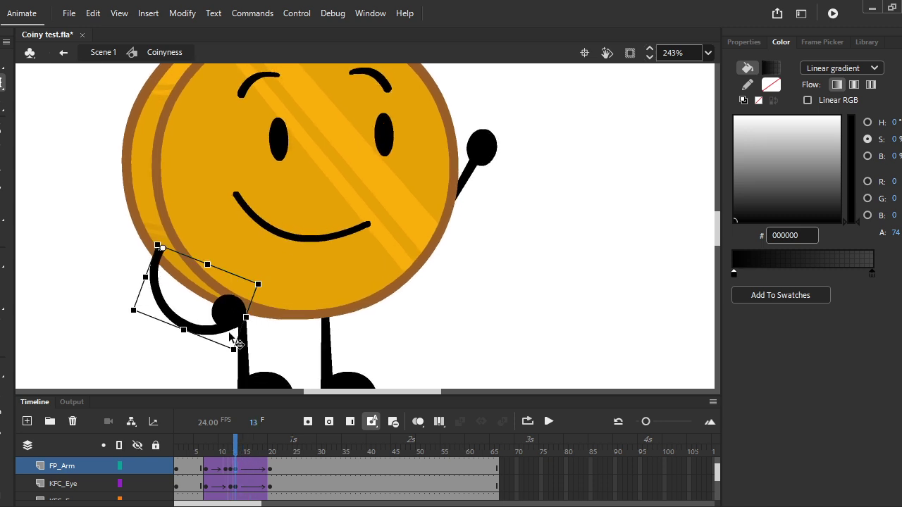
scroll(234, 336, "up", 2)
left_click_drag(236, 360, 222, 361)
On frame 20, shorten the bent arm slightly from the hand side and fine-tune its curve.
left_click_drag(234, 437, 270, 447)
left_click(226, 308)
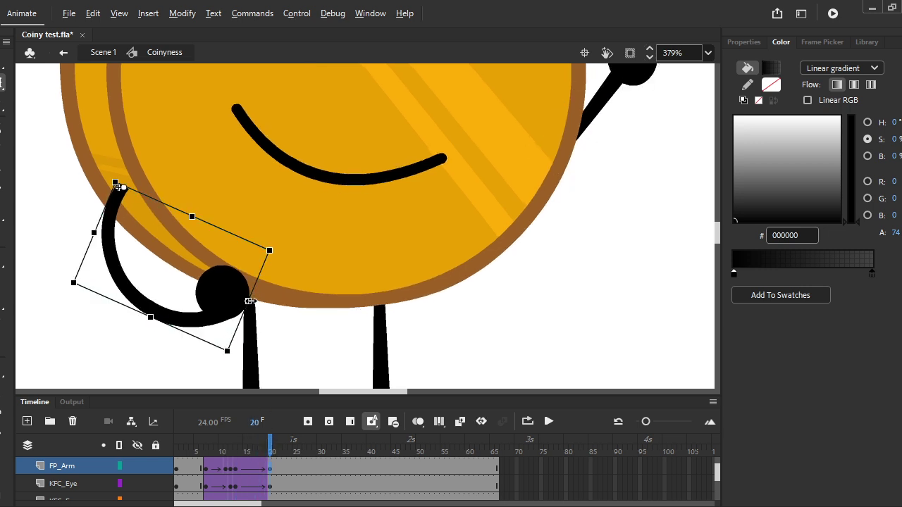
left_click_drag(250, 301, 243, 298)
left_click(86, 232)
left_click(213, 303)
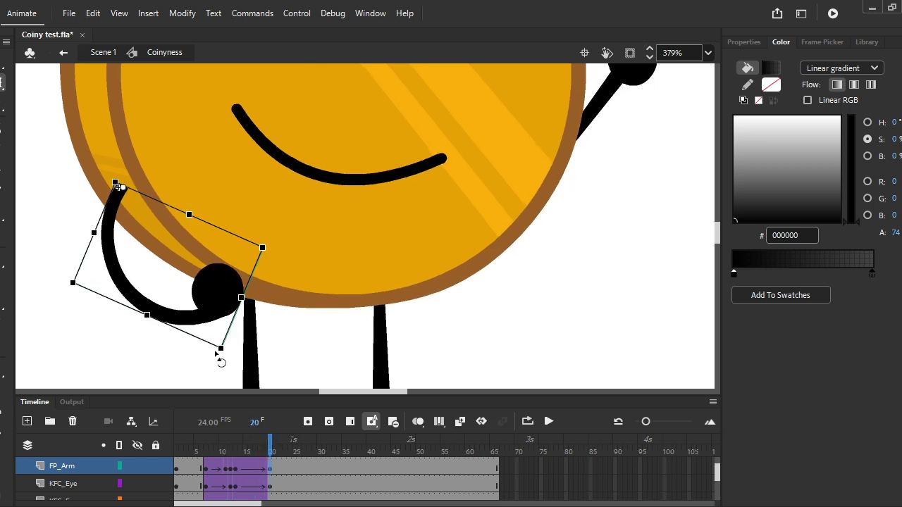
mouse_move(146, 314)
left_mouse_down()
mouse_move(151, 321)
mouse_move(142, 314)
left_mouse_up()
On frame 13, deepen the bent arm's curve slightly and shorten the arm from the hand side.
left_click_drag(273, 448, 235, 448)
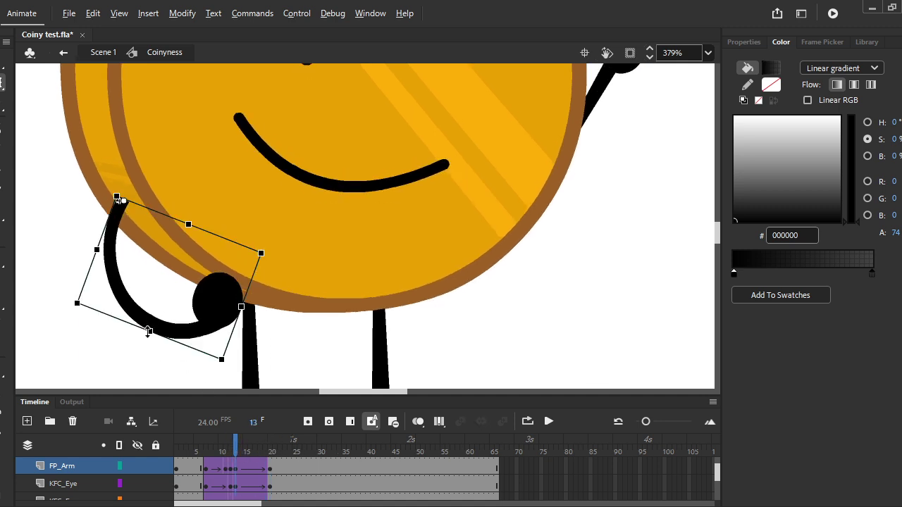
left_click_drag(148, 331, 148, 334)
mouse_move(241, 309)
left_mouse_down()
mouse_move(214, 302)
mouse_move(229, 308)
left_mouse_up()
Play back the wave from frame 6 to check the bent arm's motion.
left_click_drag(252, 459, 202, 459)
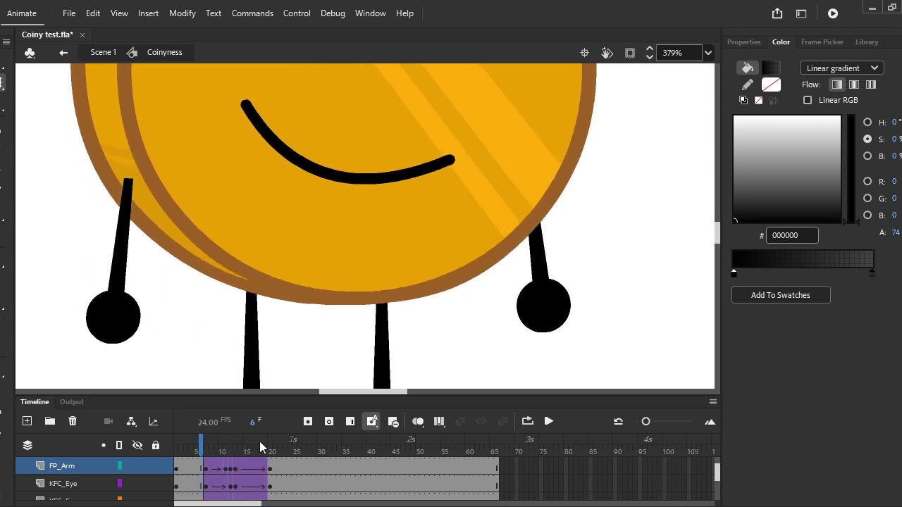
left_click(548, 424)
left_click(548, 424)
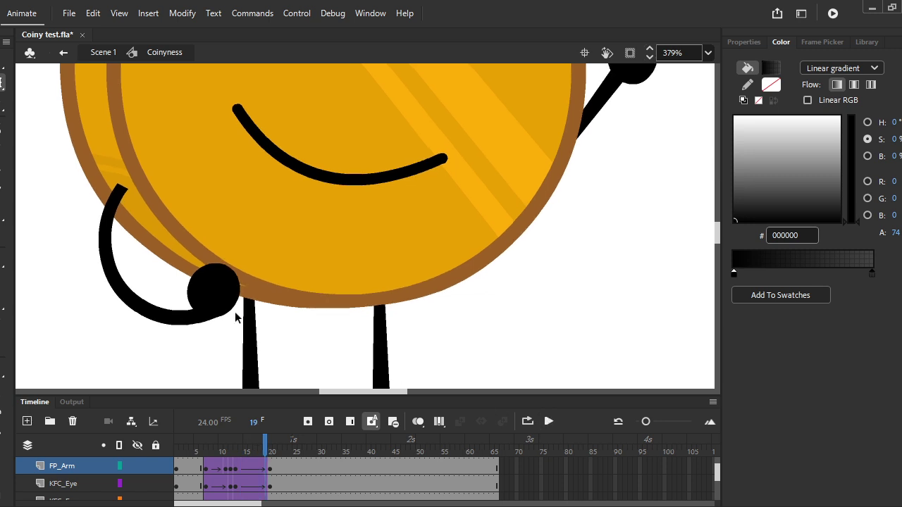
On frame 11, swap the straight arm beside the coin's body for arm pose 7 and make it narrower.
scroll(235, 314, "down", 4)
left_click(244, 451)
left_click_drag(247, 458, 226, 458)
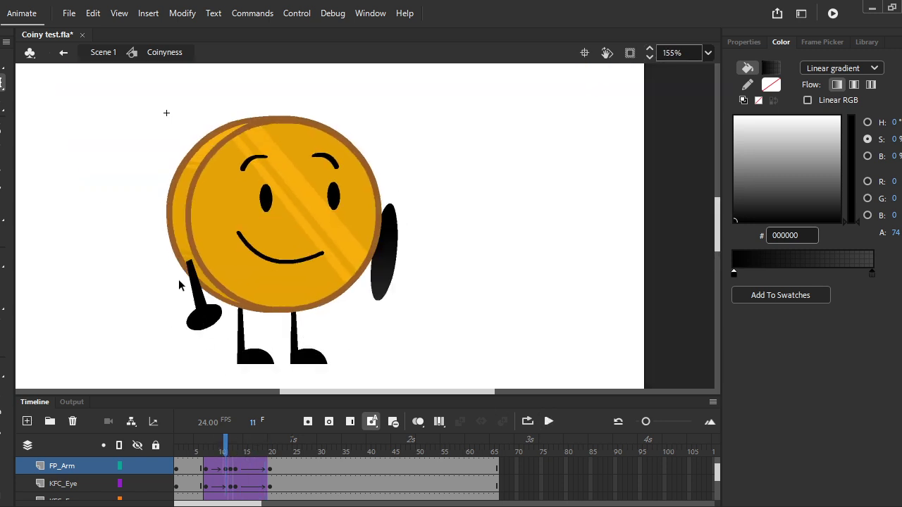
left_click(194, 319)
left_click(822, 42)
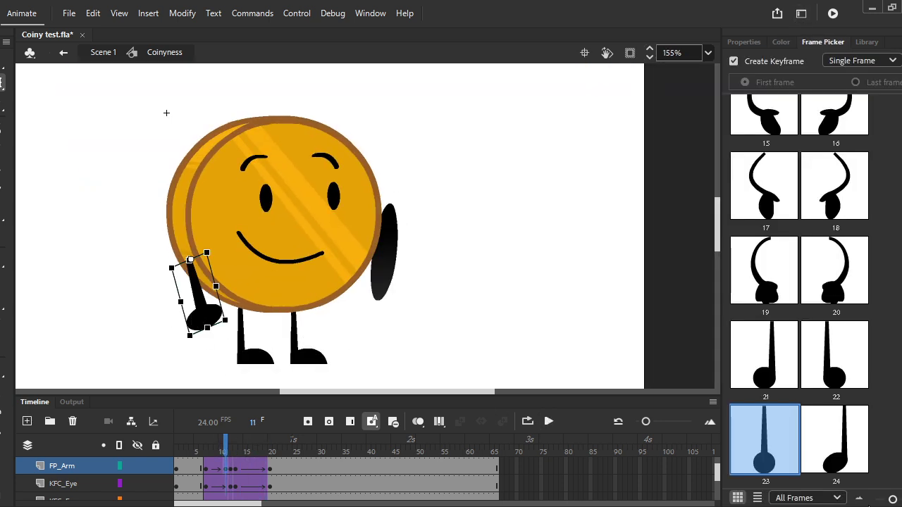
scroll(821, 262, "up", 10)
left_click(772, 391)
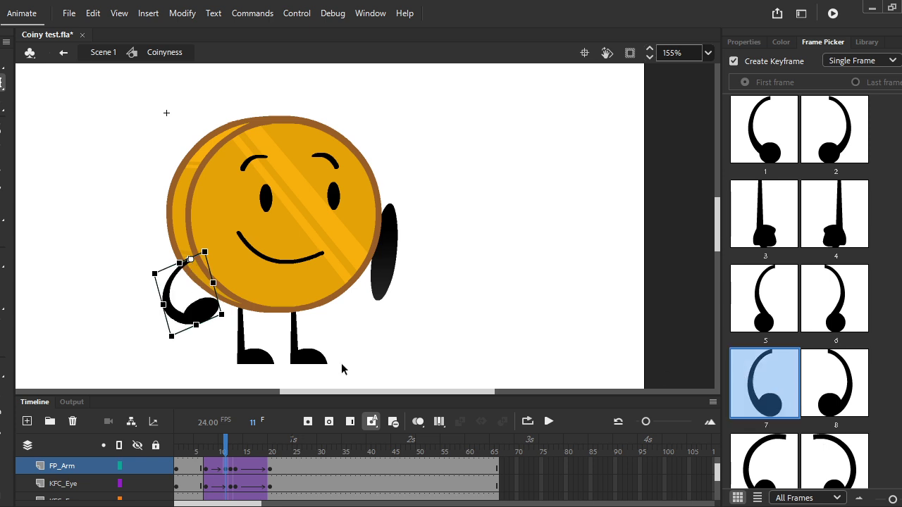
left_click_drag(222, 444, 225, 444)
left_click_drag(159, 311, 181, 299)
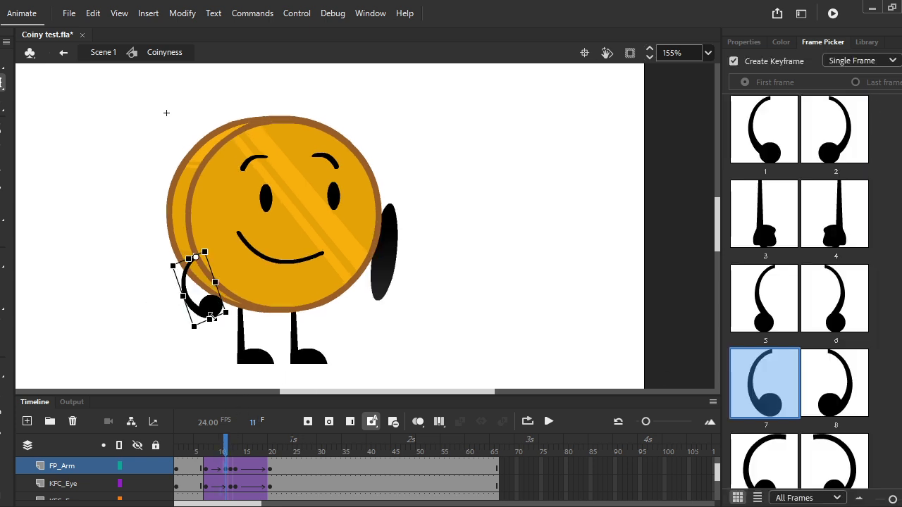
Add a keyframe for the straight arm on frame 10 and stretch it towards the next pose, using onion skinning as a guide.
scroll(210, 319, "up", 3)
left_click(222, 444)
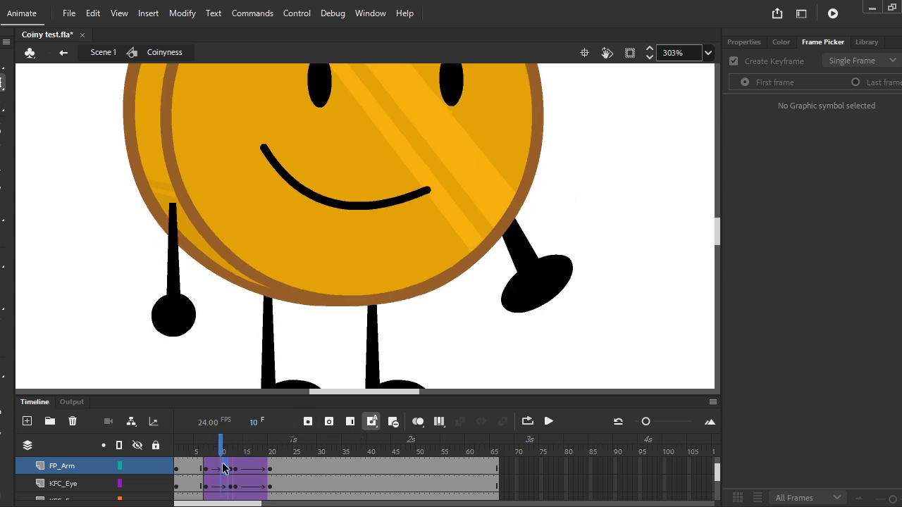
left_click(226, 468)
left_click(220, 468)
left_click(308, 422)
left_click(418, 422)
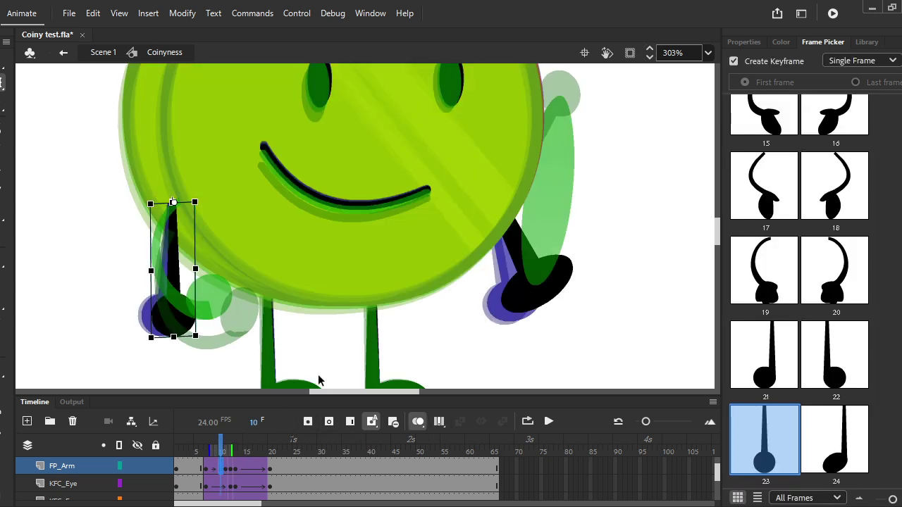
mouse_move(196, 334)
left_mouse_down()
mouse_move(205, 329)
mouse_move(185, 331)
left_mouse_up()
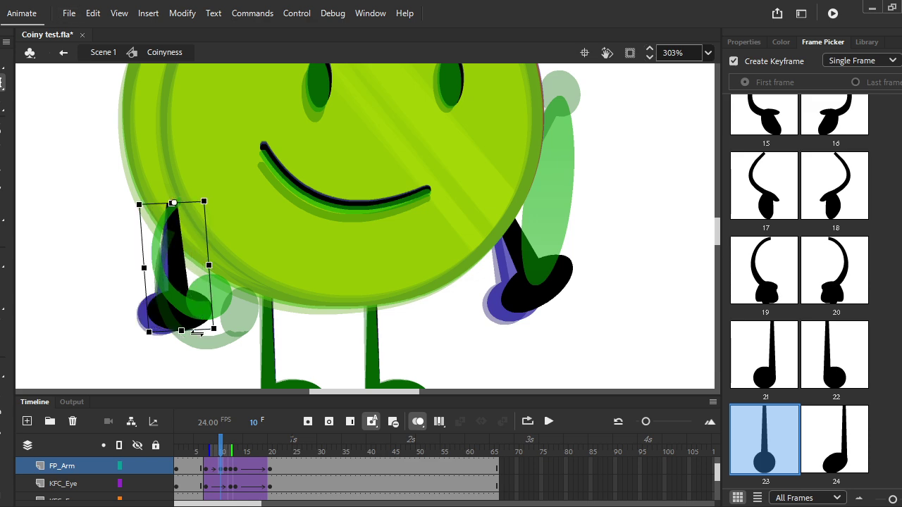
left_click(418, 421)
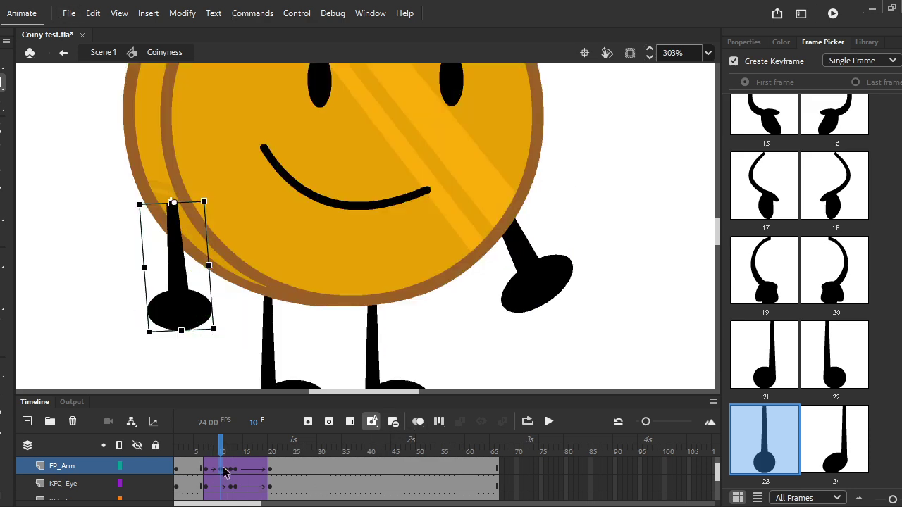
On frame 11, nudge the bent arm slightly right and compare it with the neighbouring frame.
left_click(228, 471)
key("Right")
key("Right")
key("Right")
key("Right")
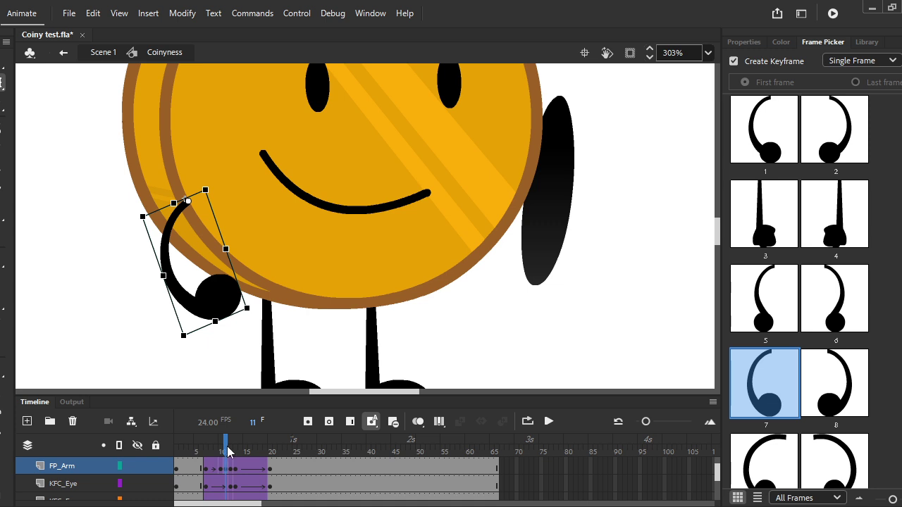
left_click(231, 451)
left_click_drag(230, 450, 226, 450)
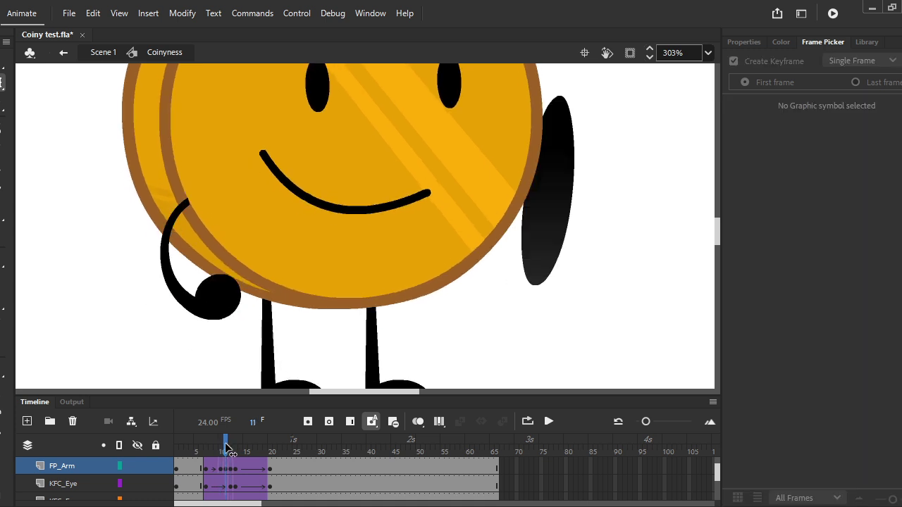
On frame 11, distort the bent arm into a narrower, vertically stretched shape.
left_click(225, 298)
left_click_drag(227, 301, 231, 268)
mouse_move(230, 444)
left_mouse_down()
mouse_move(221, 454)
mouse_move(228, 455)
left_mouse_up()
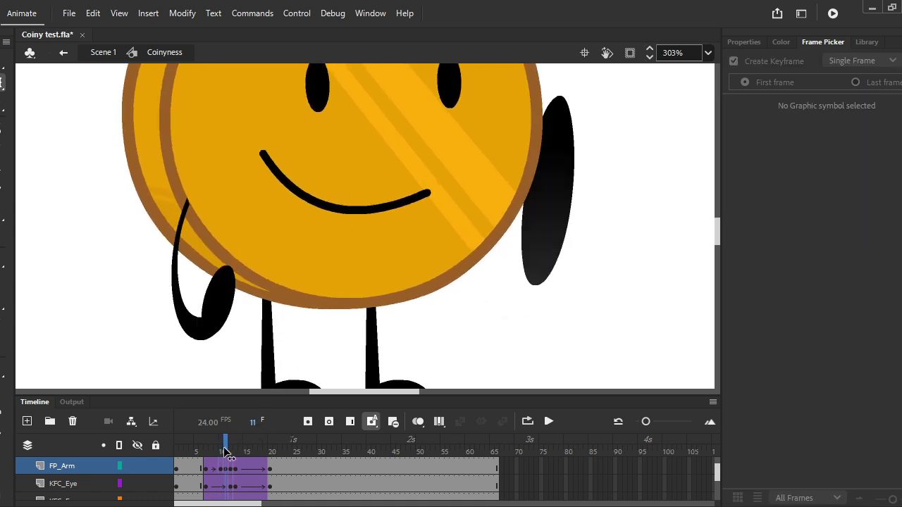
Open the FP Arm symbol from the bent arm and add a copy of its drawing on frame 400.
left_click(215, 331)
double_click(203, 332)
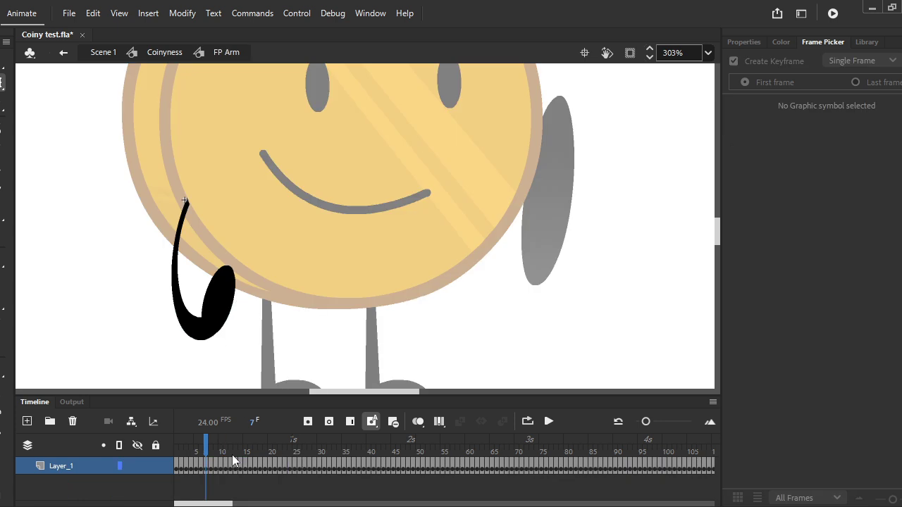
left_click_drag(207, 460, 542, 465)
left_click(225, 305)
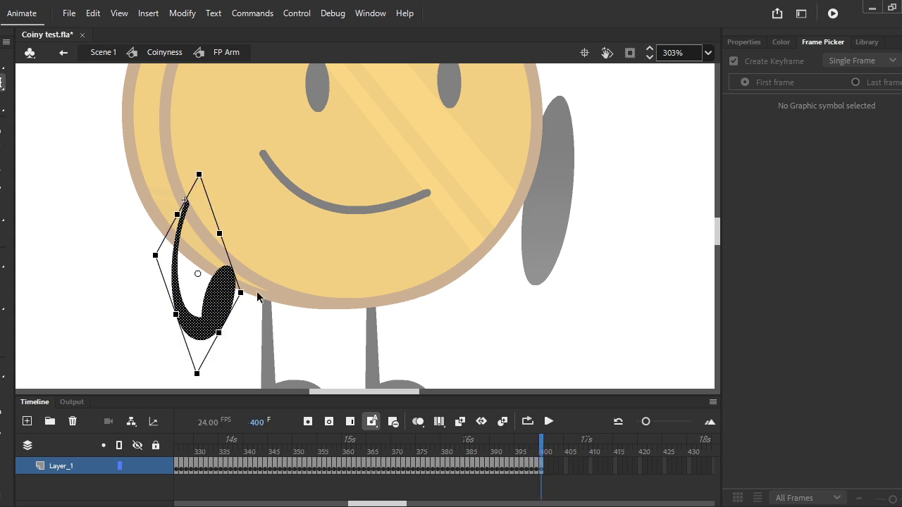
Widen the upper tip of the bent arm drawing on frame 400 and reshape the upper arm's curve.
left_click(257, 294)
scroll(189, 301, "up", 4)
scroll(174, 222, "down", 2)
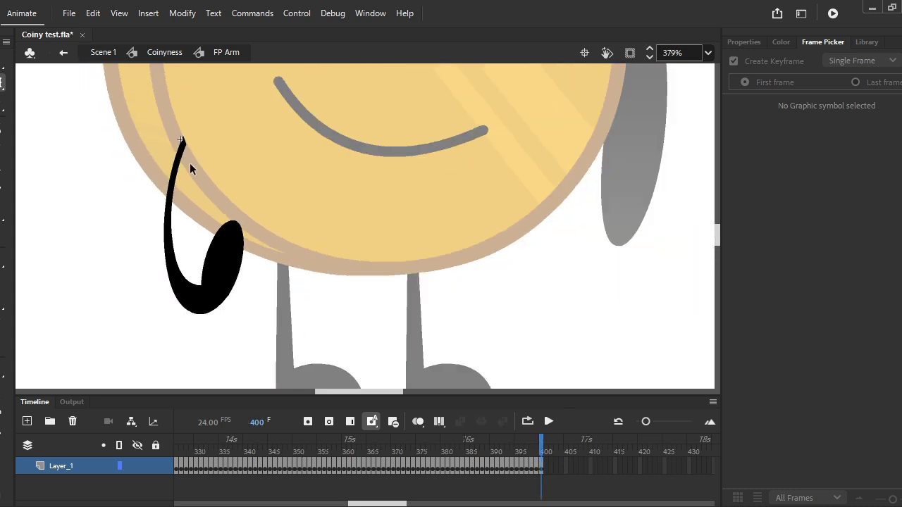
scroll(190, 139, "up", 2)
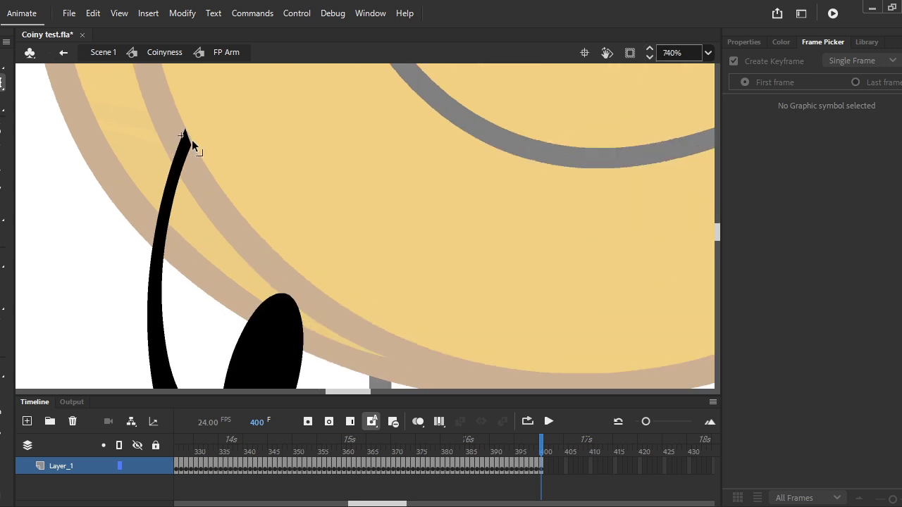
left_click_drag(185, 132, 171, 149)
scroll(209, 169, "down", 2)
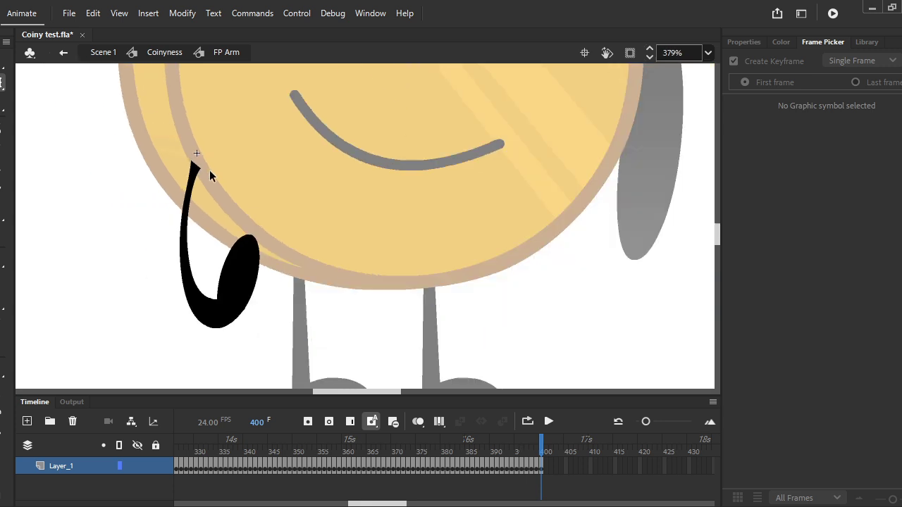
scroll(203, 173, "up", 2)
left_click_drag(189, 181, 198, 185)
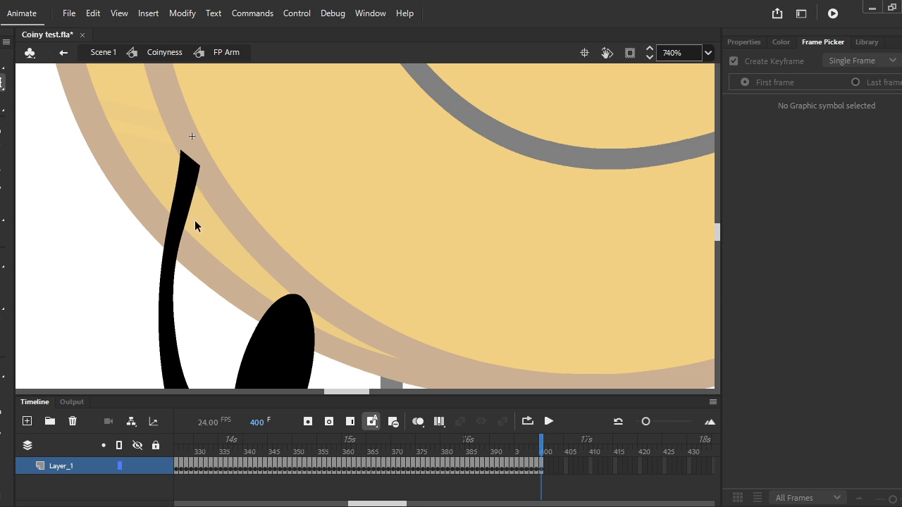
scroll(194, 220, "down", 1)
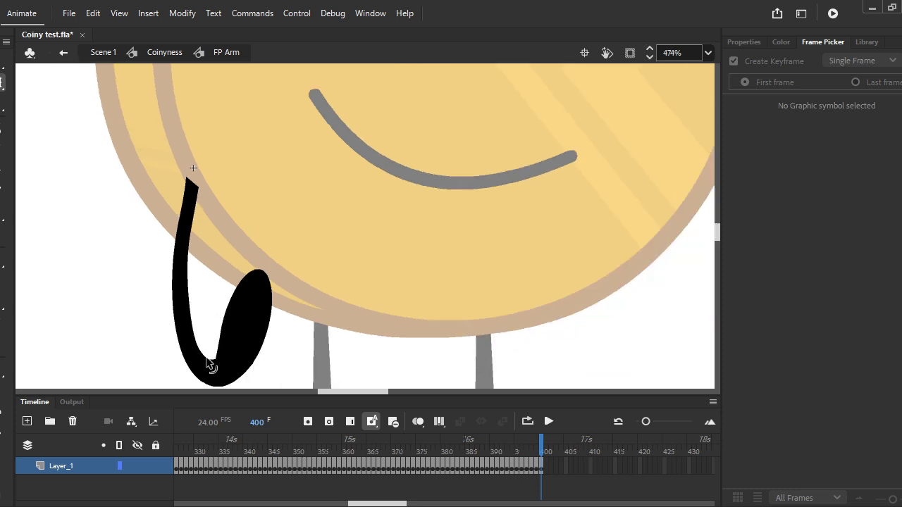
Reshape the outline of the hand on the frame 400 arm drawing.
scroll(257, 264, "down", 3)
scroll(271, 277, "up", 3)
scroll(272, 278, "down", 2)
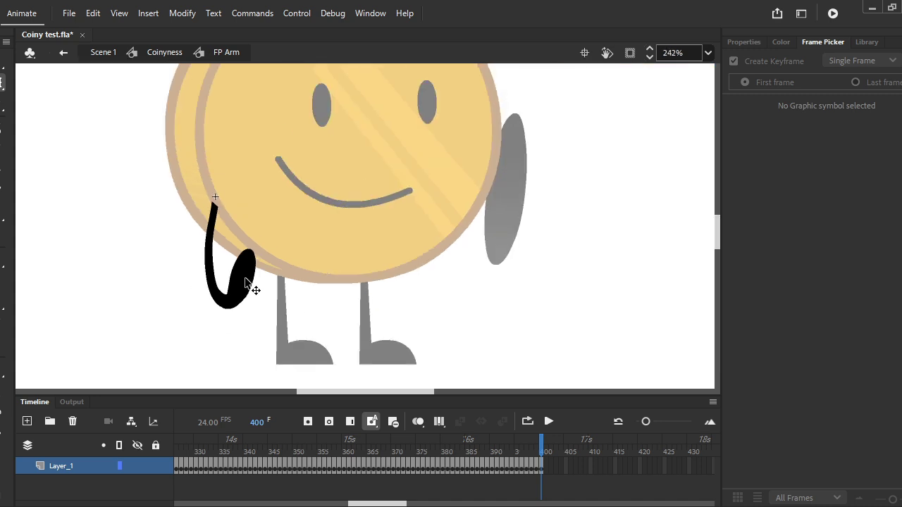
left_click(238, 271)
left_click(297, 285)
scroll(195, 284, "up", 2)
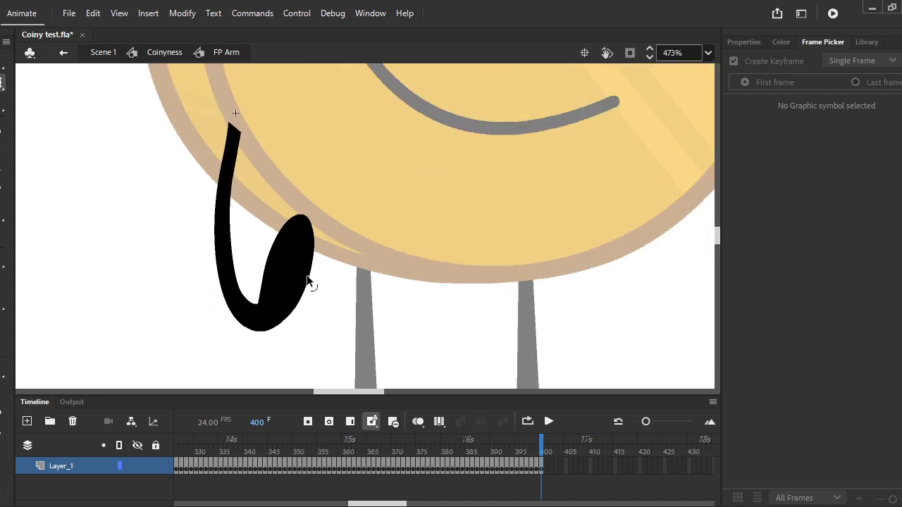
mouse_move(307, 282)
left_mouse_down()
mouse_move(303, 303)
mouse_move(316, 302)
left_mouse_up()
Return to the Coinyness symbol and swap the bent arm on frame 11 for arm pose 400.
left_click(163, 52)
scroll(364, 314, "down", 2)
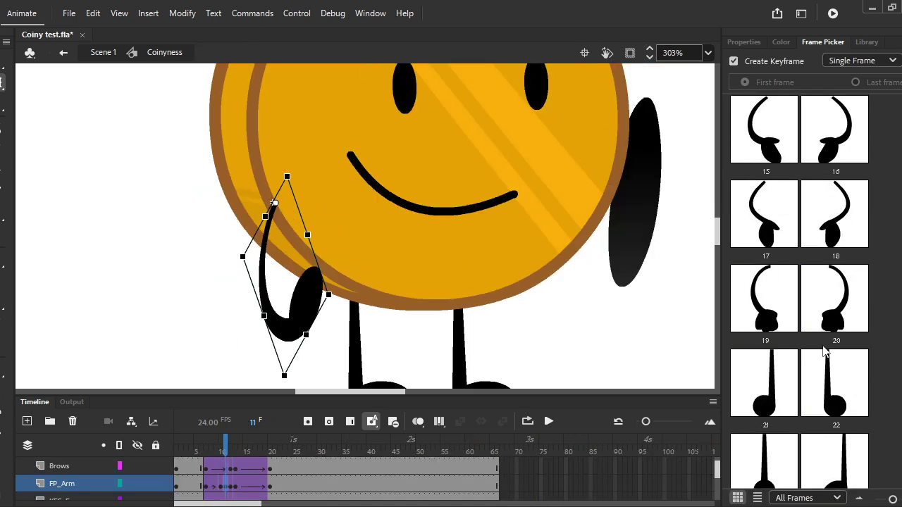
scroll(825, 352, "down", 20)
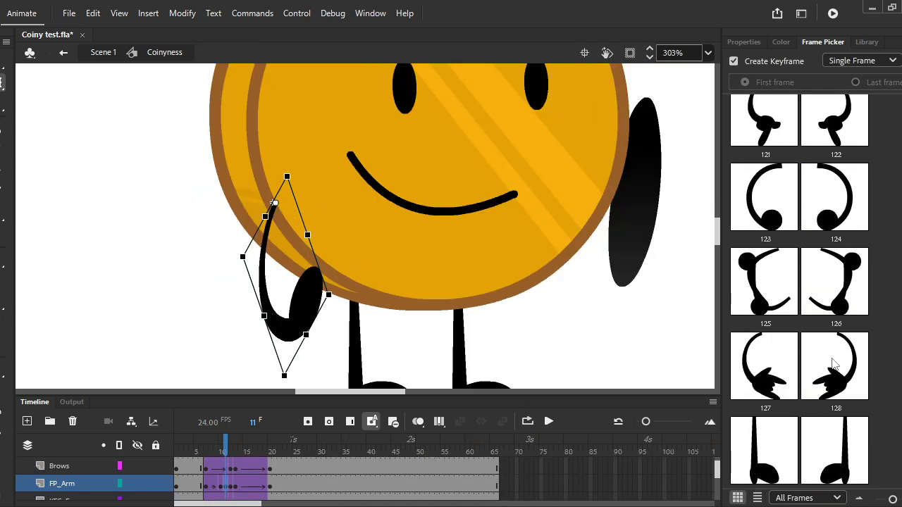
scroll(833, 363, "down", 20)
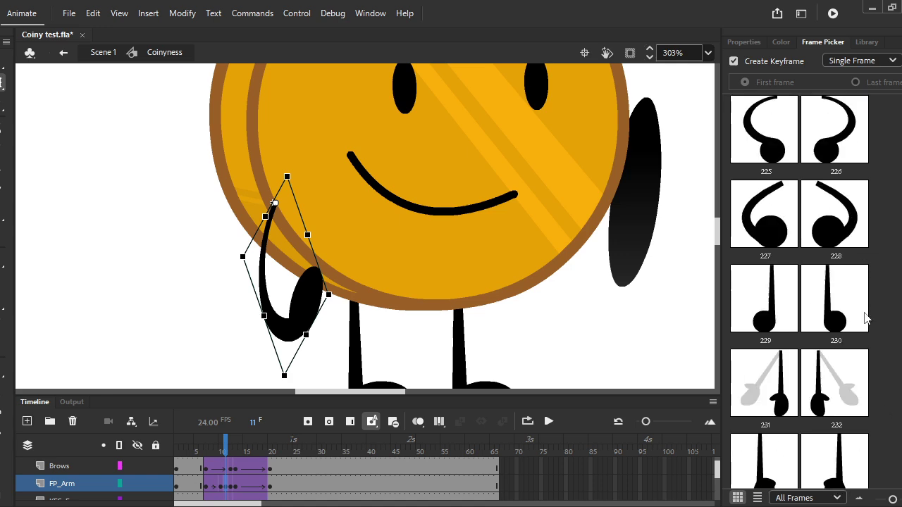
scroll(865, 318, "down", 20)
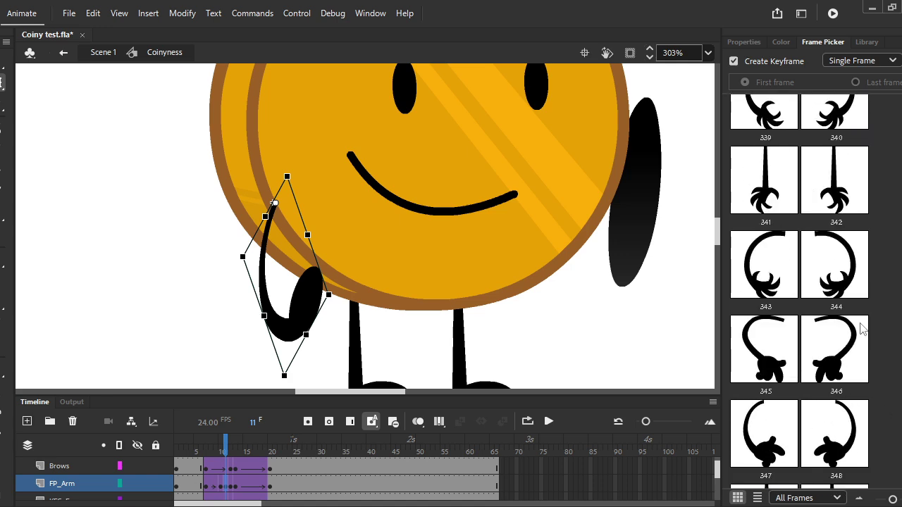
scroll(863, 330, "down", 10)
left_click(838, 445)
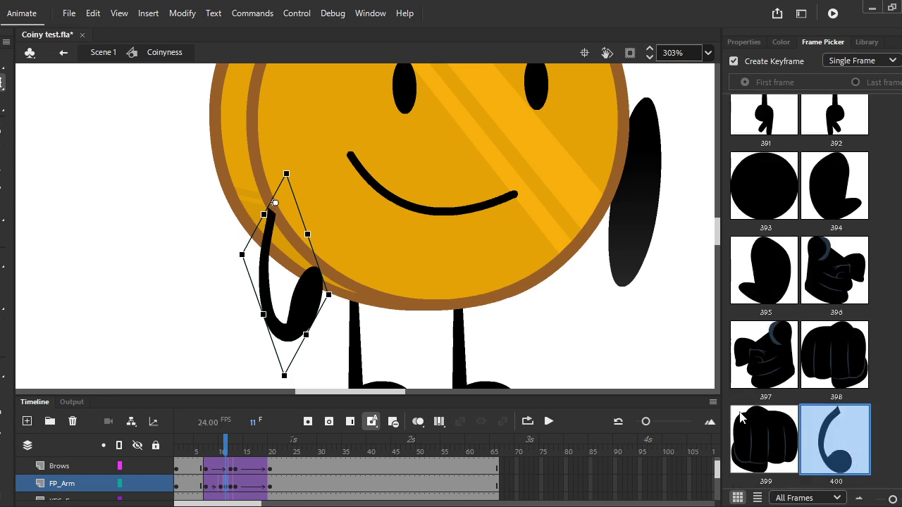
Scrub and play the waving animation from the start to check the new arm pose.
left_click_drag(231, 470, 258, 451)
key("shift+comma")
left_click(552, 440)
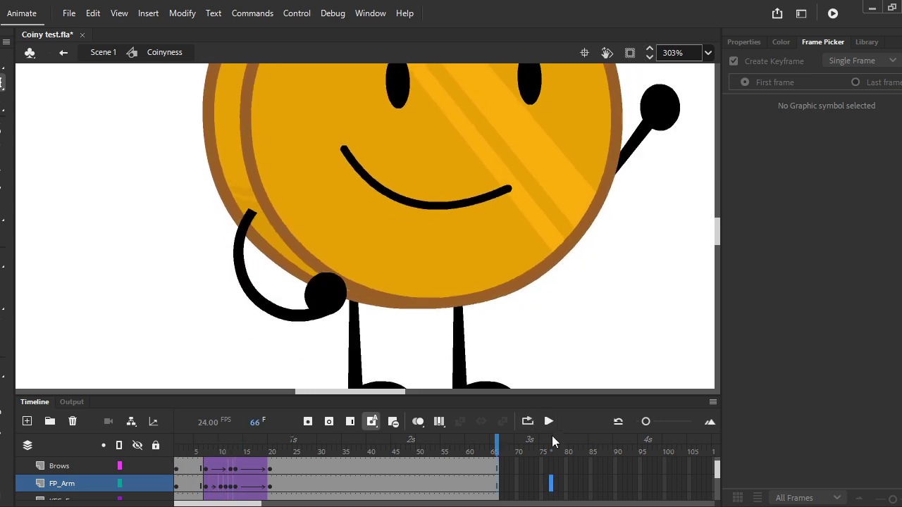
left_click(549, 421)
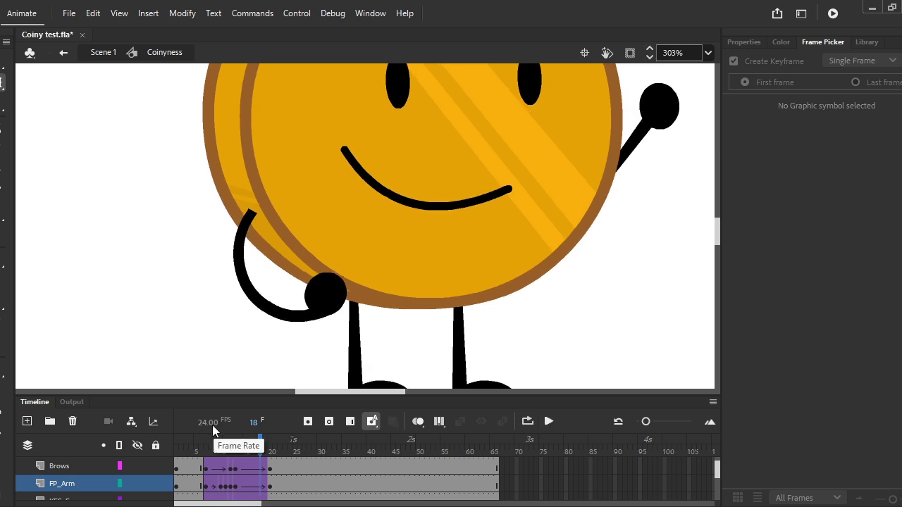
On frame 11, shift and skew the bent arm to fit between the neighbouring poses, using onion skinning as a guide.
left_click(223, 451)
left_click_drag(222, 449, 225, 451)
left_click(285, 325)
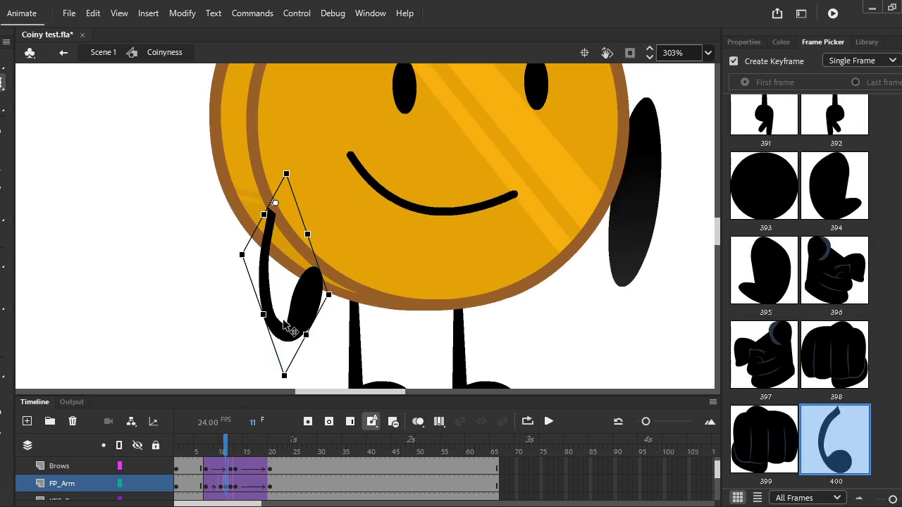
left_click(417, 421)
scroll(298, 220, "up", 2)
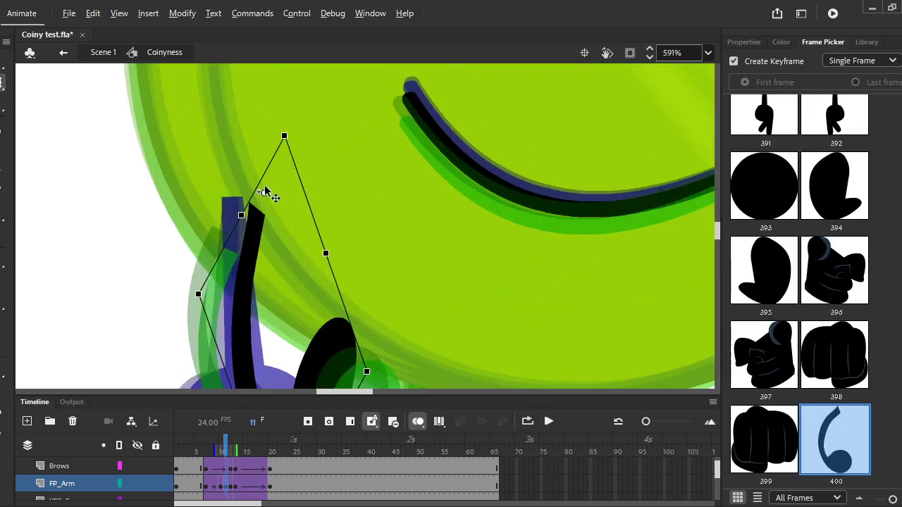
left_click_drag(240, 186, 274, 183)
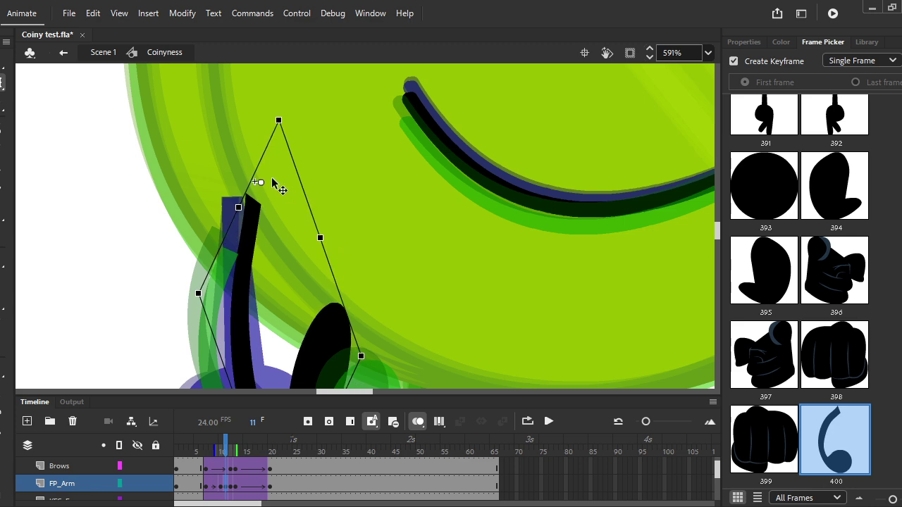
scroll(271, 208, "down", 2)
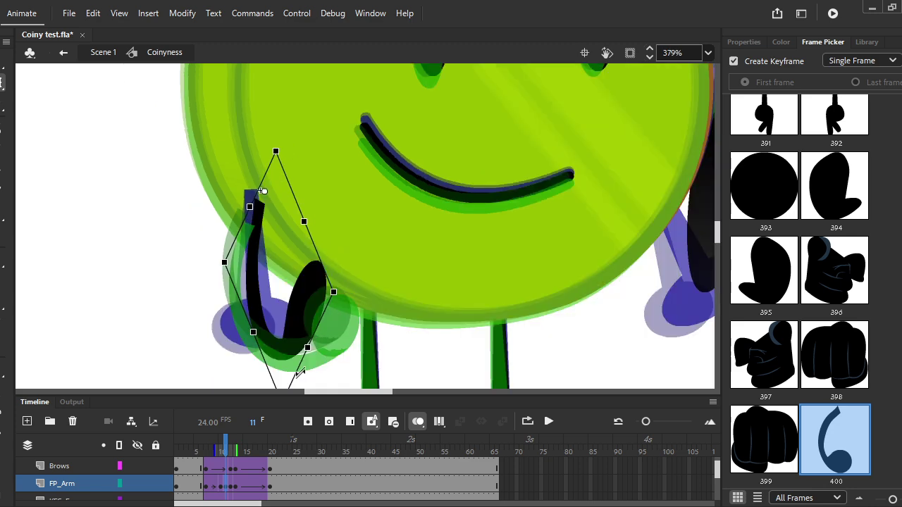
left_click_drag(297, 372, 313, 369)
left_click(417, 421)
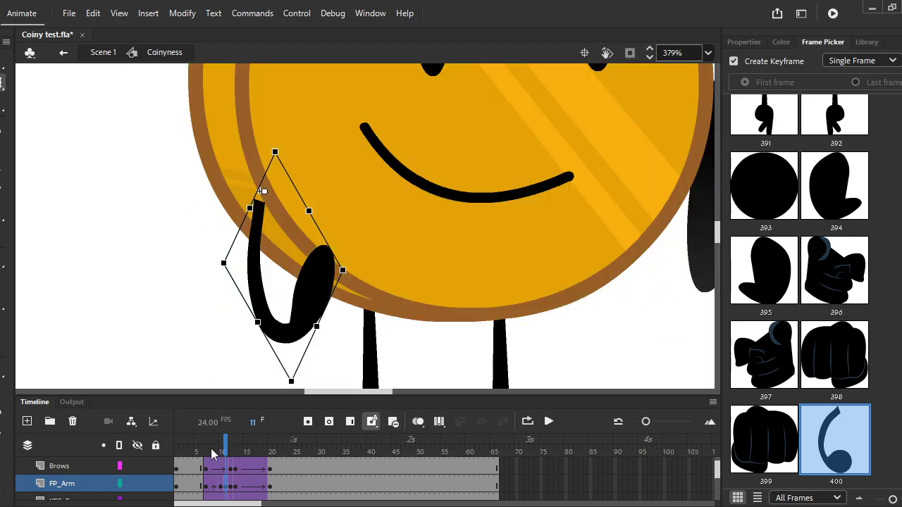
Nudge the bent arm on frame 11 slightly down and left, and scrub the nearby frames to check it.
left_click_drag(229, 445, 226, 445)
left_click(307, 294)
left_click_drag(307, 295, 298, 306)
left_click_drag(226, 444, 197, 462)
left_click(226, 450)
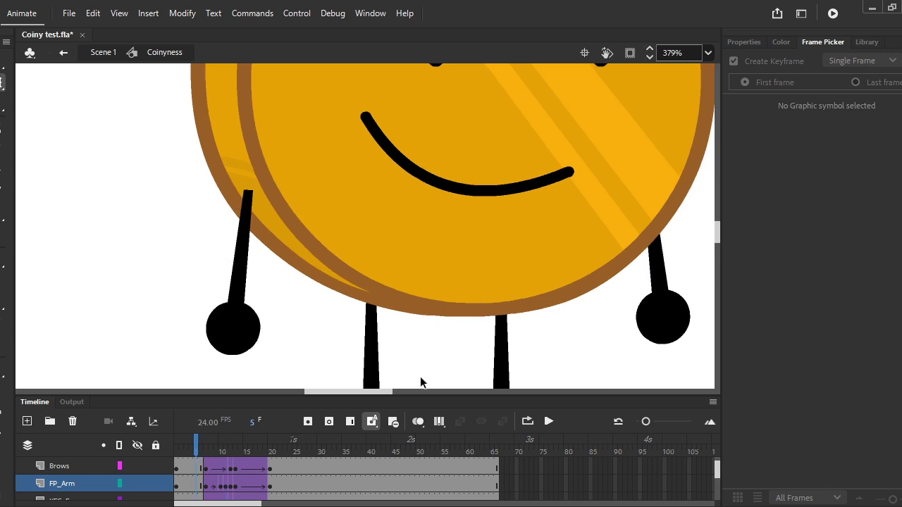
Play the wave twice with the whole coin character in view to judge the arm motion.
left_click(551, 423)
left_click(551, 423)
scroll(231, 268, "down", 5)
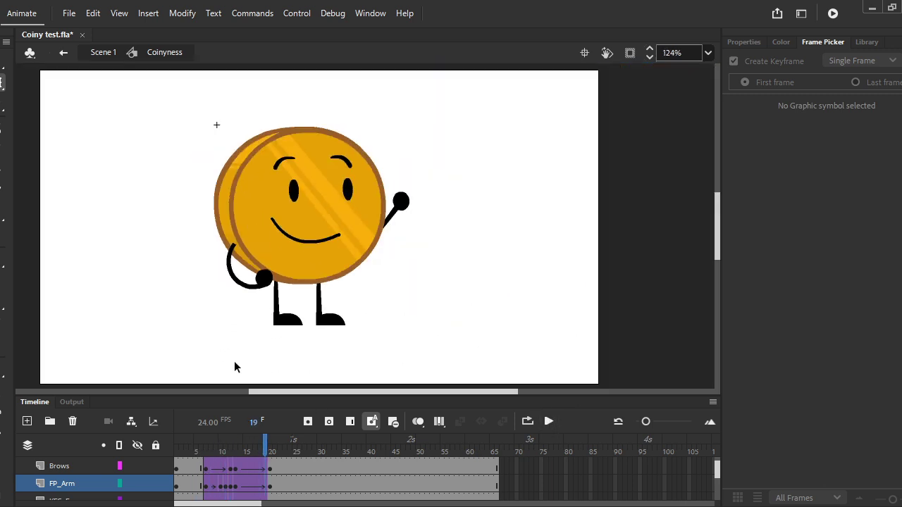
left_click(194, 437)
left_click(549, 422)
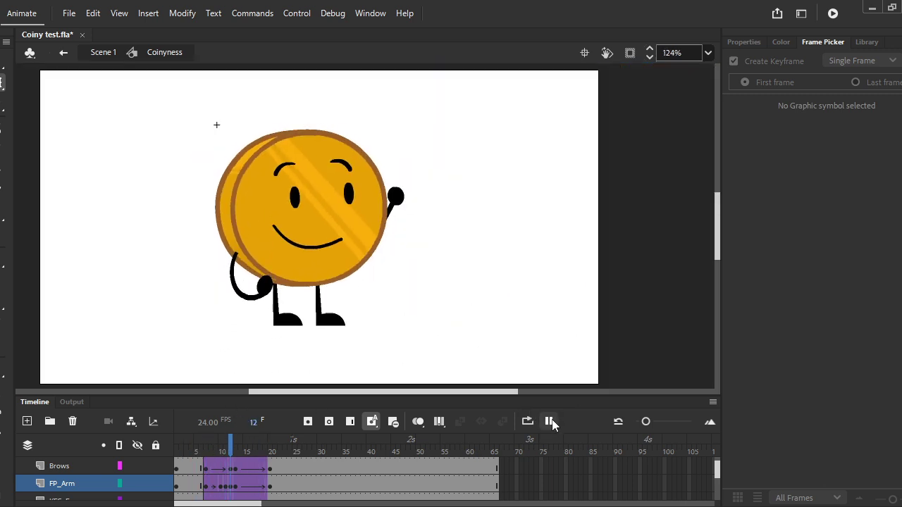
left_click(550, 423)
Replace the bent arm on frame 11 with the squashed straight arm pose 23 and clear the FP_Arm keyframe on frame 10.
left_click(231, 451)
left_click_drag(231, 453, 227, 454)
left_click(221, 488)
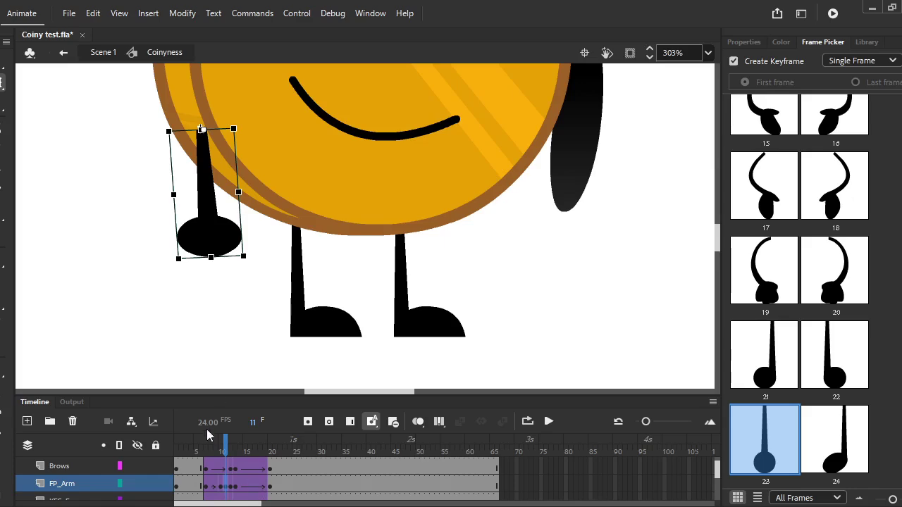
mouse_move(225, 441)
left_mouse_down()
mouse_move(212, 446)
mouse_move(236, 448)
mouse_move(227, 445)
left_mouse_up()
right_click(219, 482)
left_click(302, 201)
On frame 11, tilt and reposition the straight arm between the neighbouring poses, using onion skinning as a guide.
left_click(216, 240)
left_click(418, 422)
scroll(162, 216, "up", 1)
left_click_drag(256, 245, 227, 301)
left_click(418, 422)
left_click(156, 286)
left_click(236, 280)
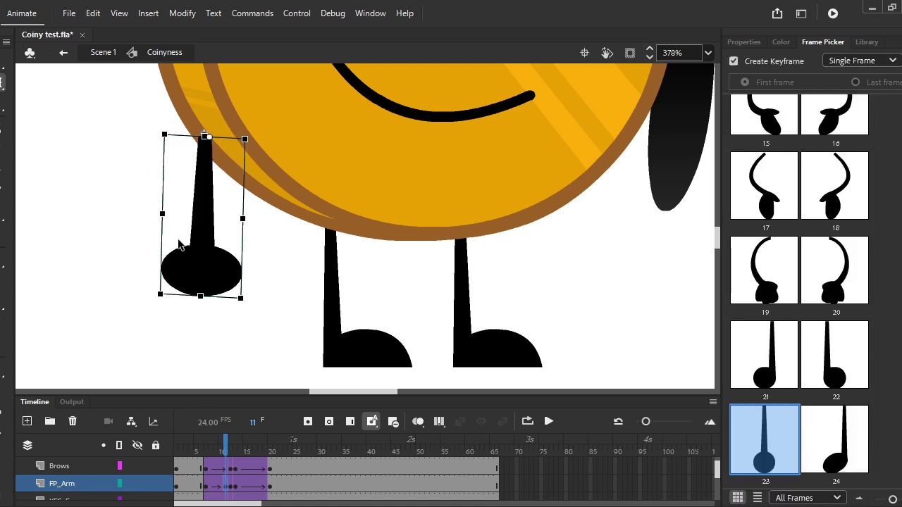
left_click_drag(193, 252, 203, 254)
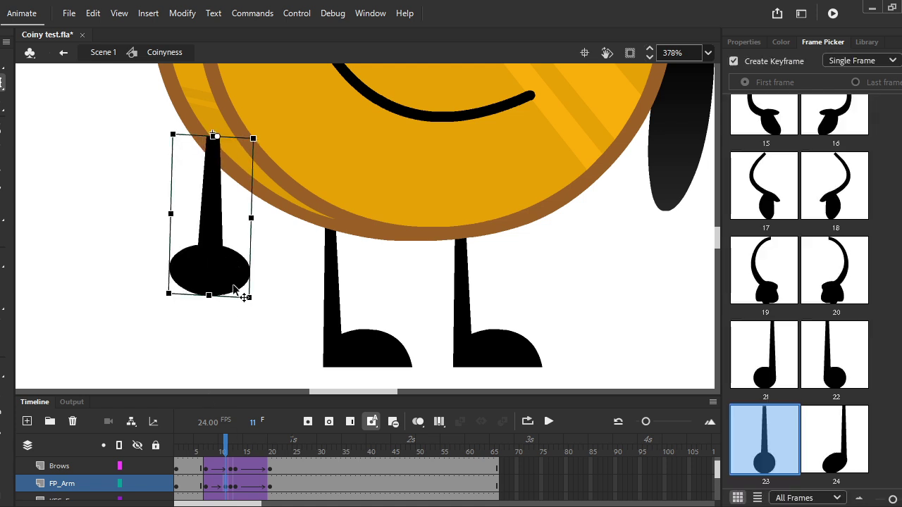
On frame 12, line the bent arm up with the next pose, using onion skinning as a guide.
mouse_move(226, 448)
left_mouse_down()
mouse_move(212, 451)
mouse_move(245, 455)
mouse_move(233, 454)
left_mouse_up()
left_click(294, 276)
key("alt+shift+o")
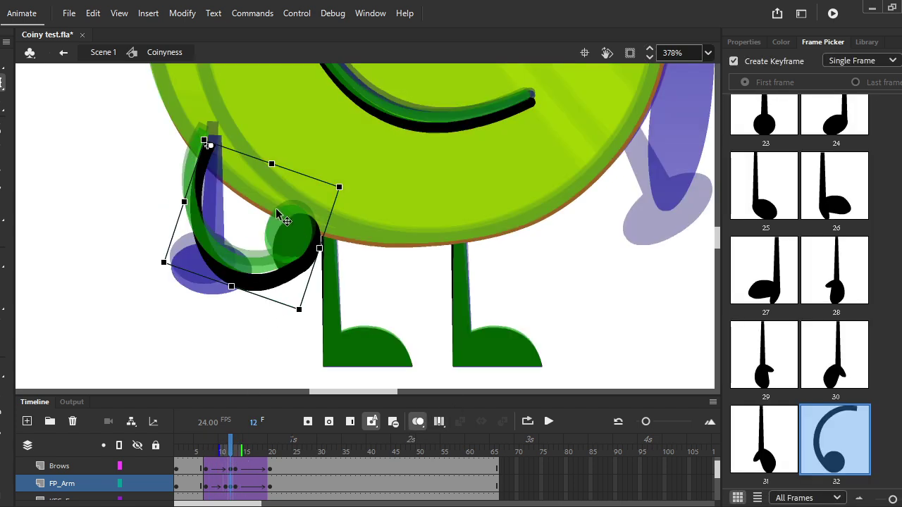
left_click(418, 421)
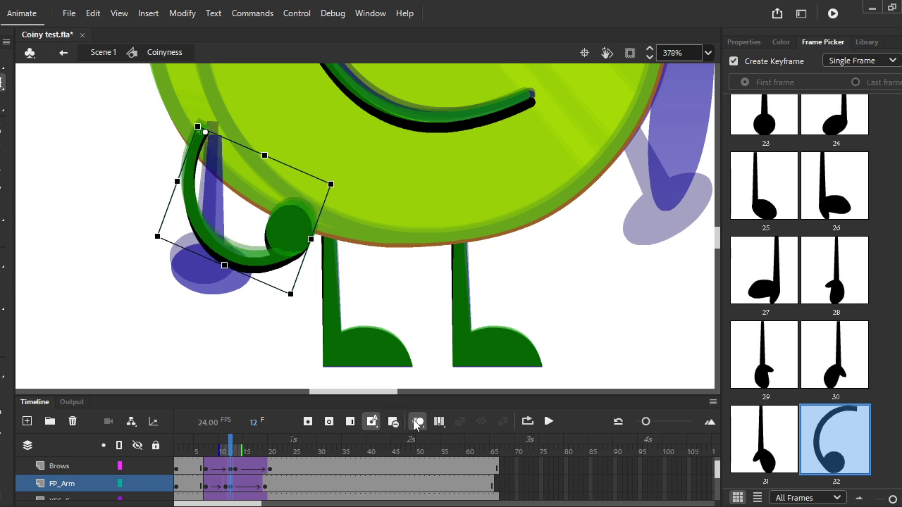
From frame 20, open the bent arm's symbol, nudge its round hand slightly left, and return to the Coinyness symbol.
left_click_drag(232, 455, 270, 455)
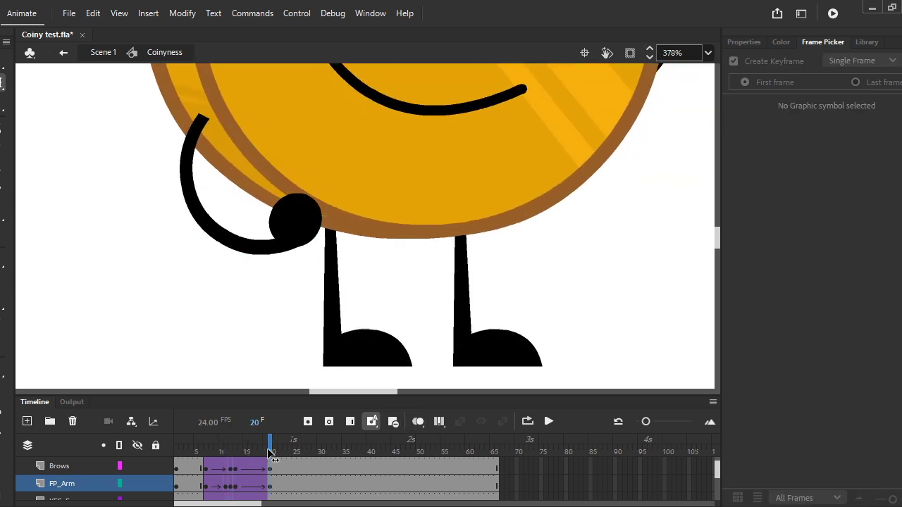
left_click(289, 208)
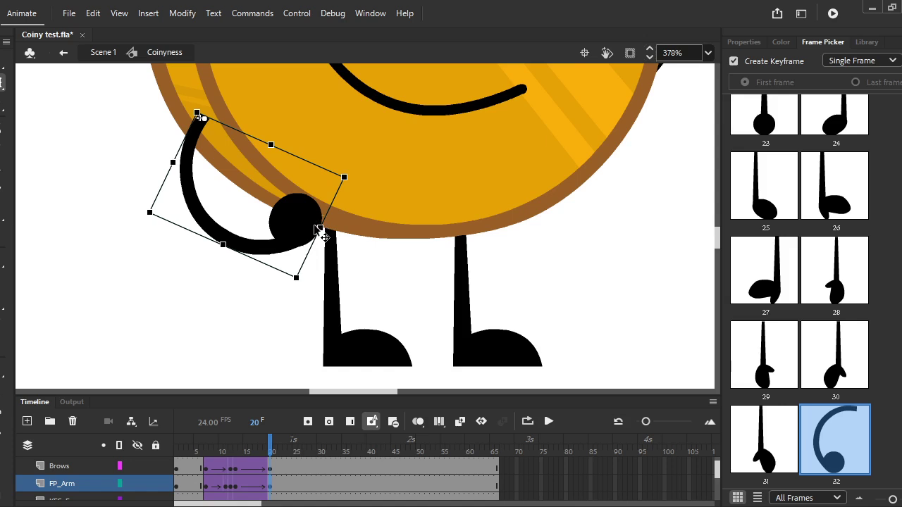
double_click(247, 253)
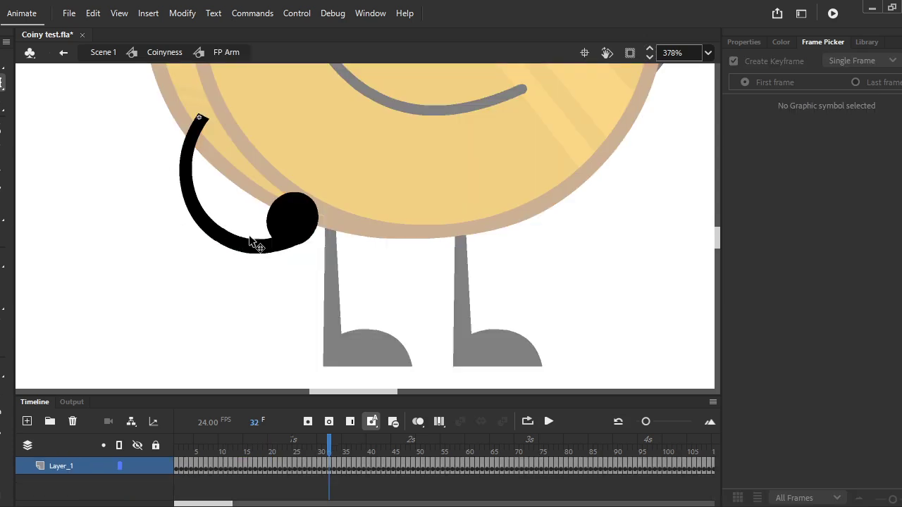
left_click(189, 53)
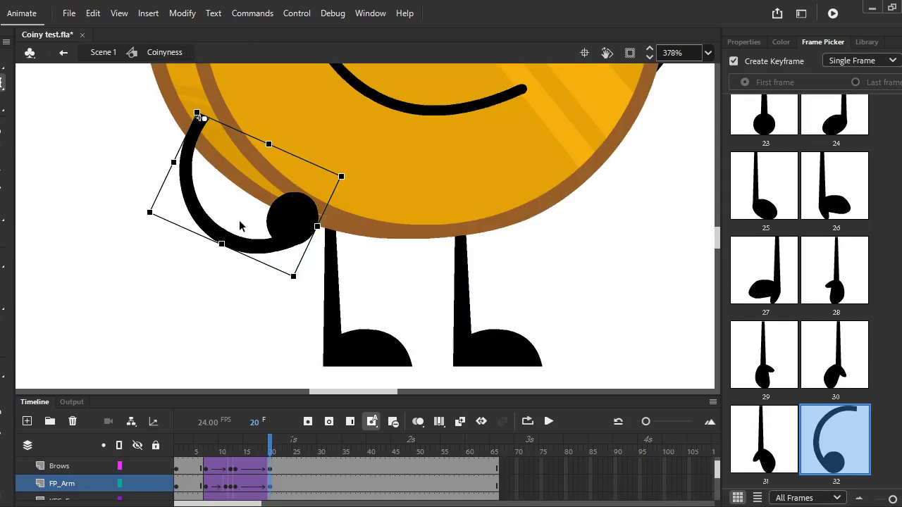
Play the full waving animation from frame 1 with the whole stage in view.
scroll(247, 325, "down", 1)
mouse_move(271, 452)
left_mouse_down()
mouse_move(229, 452)
mouse_move(260, 452)
left_mouse_up()
key("ctrl+2")
left_click(244, 465)
key("shift+comma")
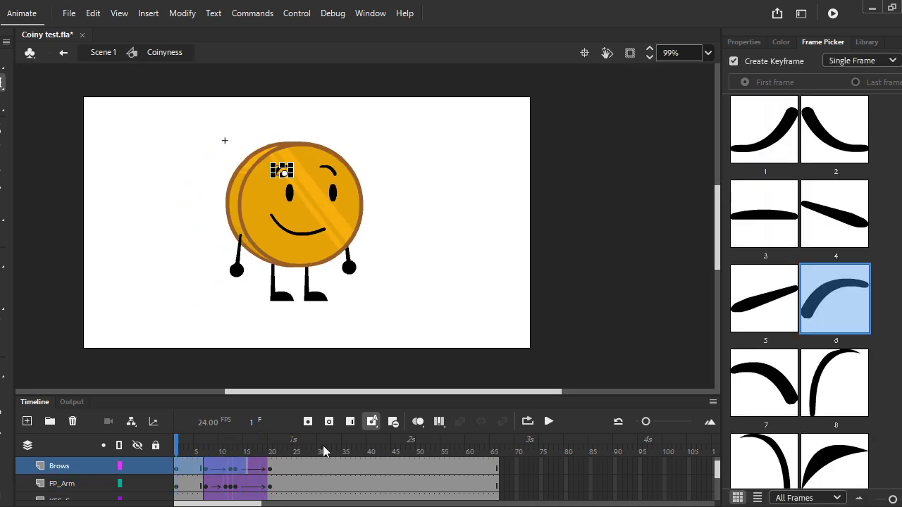
left_click(549, 422)
left_click(549, 421)
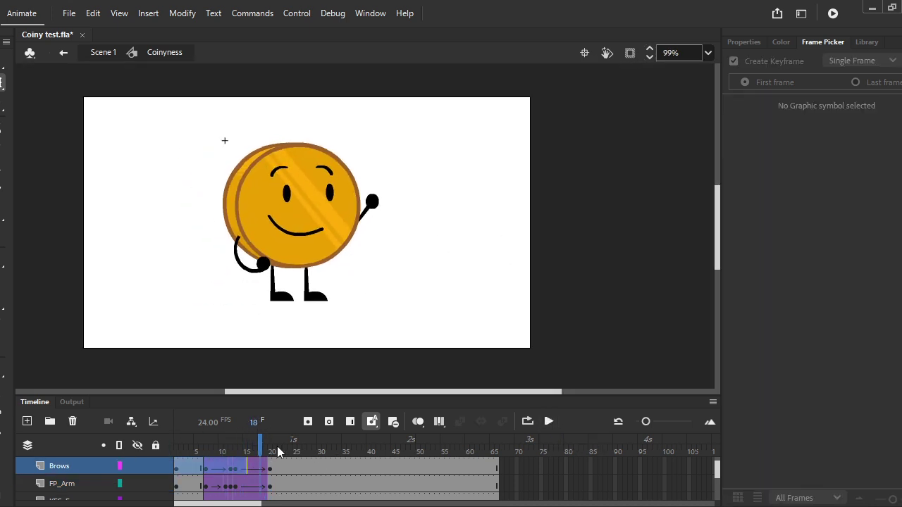
Inspect the straight arm's pose on frame 11 up close, and switch to OBS Studio.
left_click(231, 452)
left_click_drag(231, 453, 226, 452)
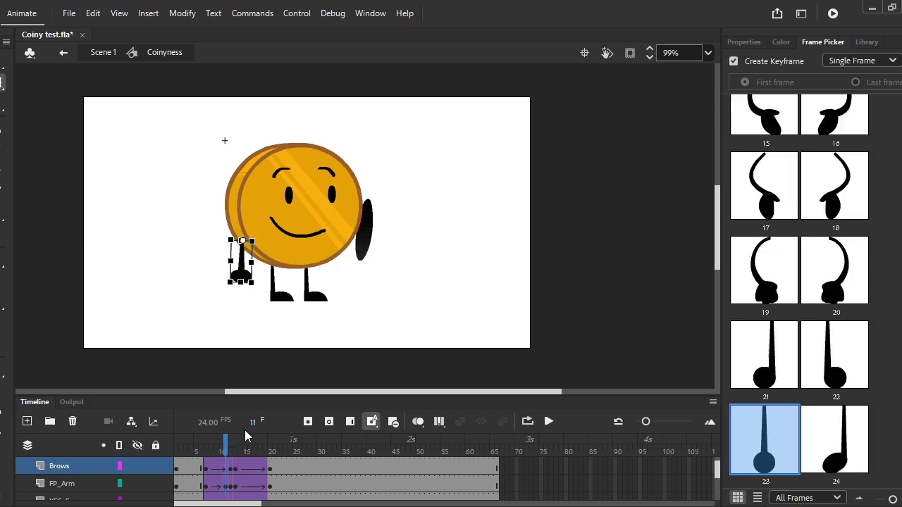
scroll(359, 250, "up", 2)
scroll(358, 244, "up", 1)
scroll(366, 243, "down", 1)
key("alt+Tab")
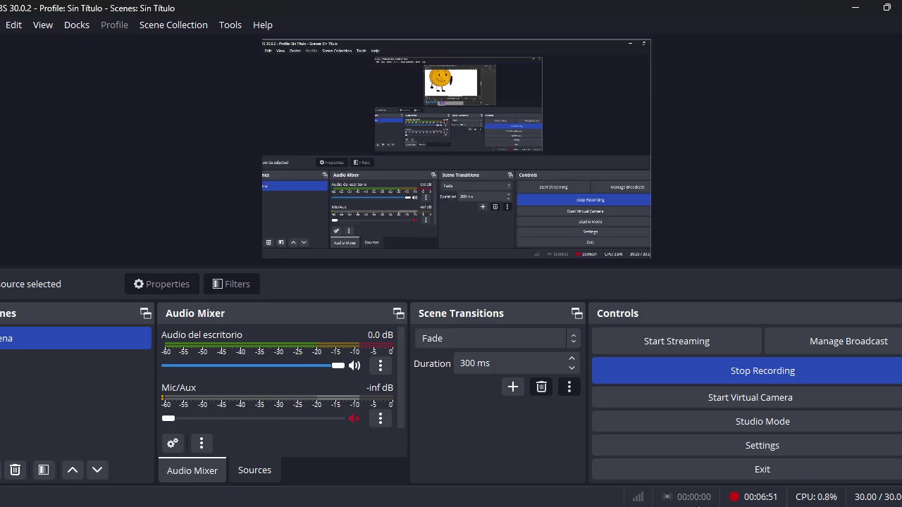